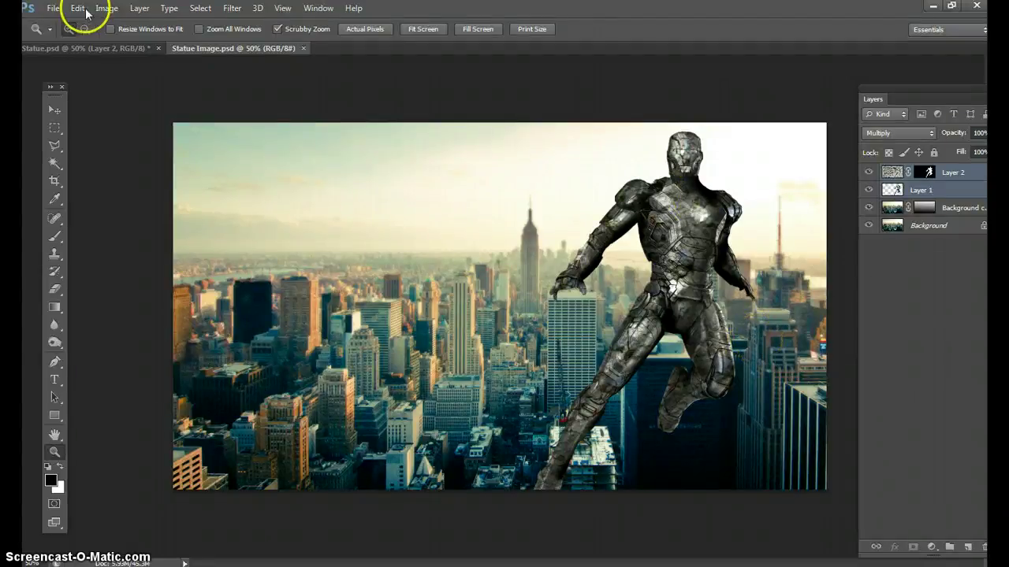
Step: Compare Statue.psd against the finished Statue Image composite, ending on the red Iron Man document
left_click(82, 50)
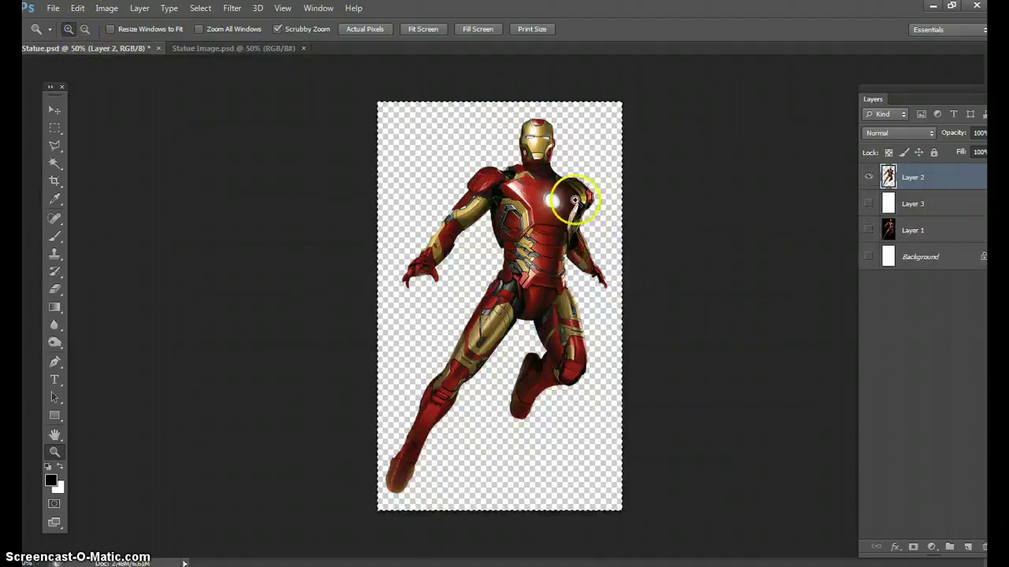
left_click(251, 49)
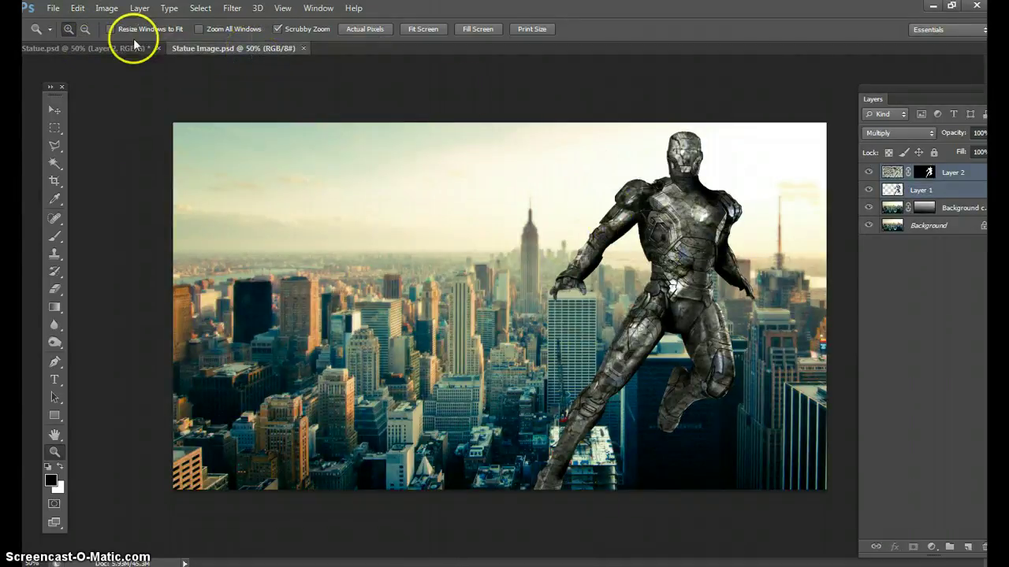
left_click(110, 48)
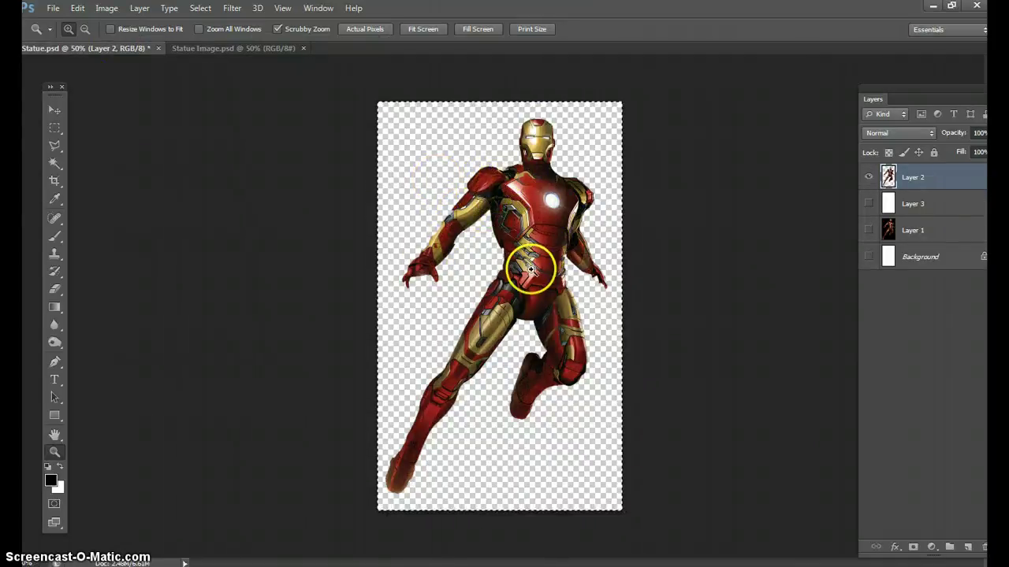
left_click(236, 47)
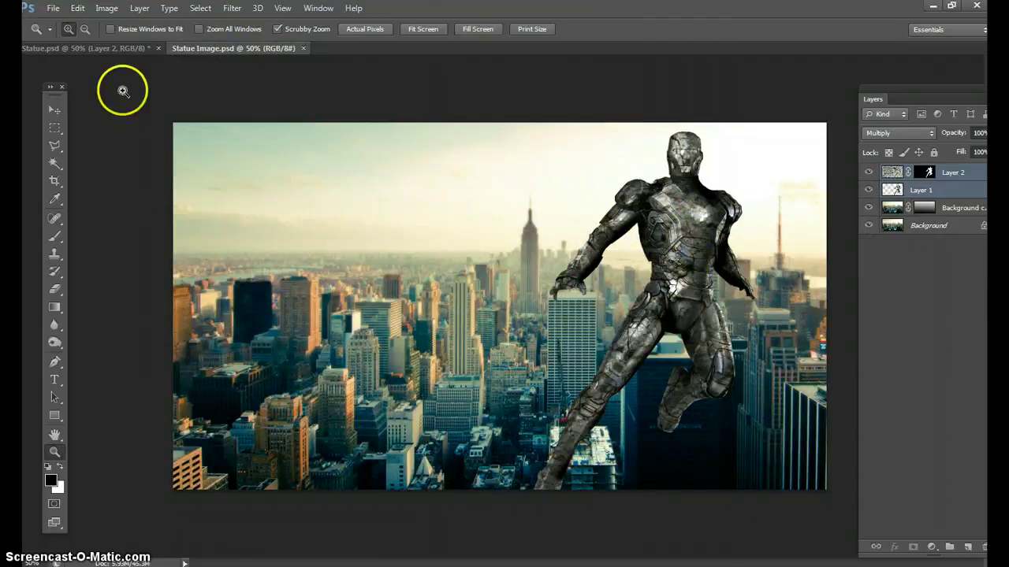
left_click(85, 47)
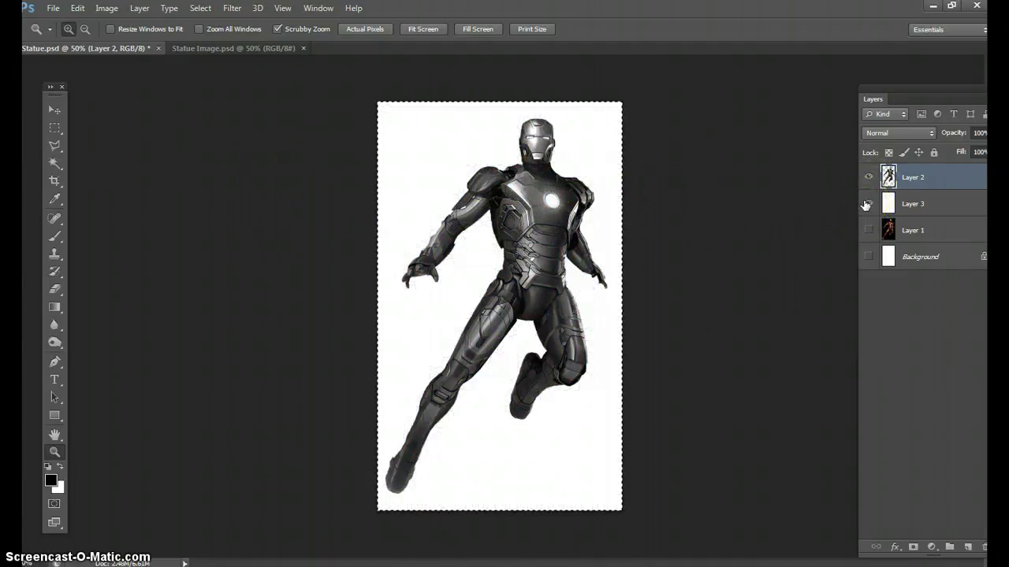
Step: Hide the white Layer 3 backdrop and red Layer 1 so only the grey figure shows
mouse_move(866, 205)
left_mouse_down()
mouse_move(867, 230)
mouse_move(869, 173)
mouse_move(862, 232)
mouse_move(869, 221)
left_mouse_up()
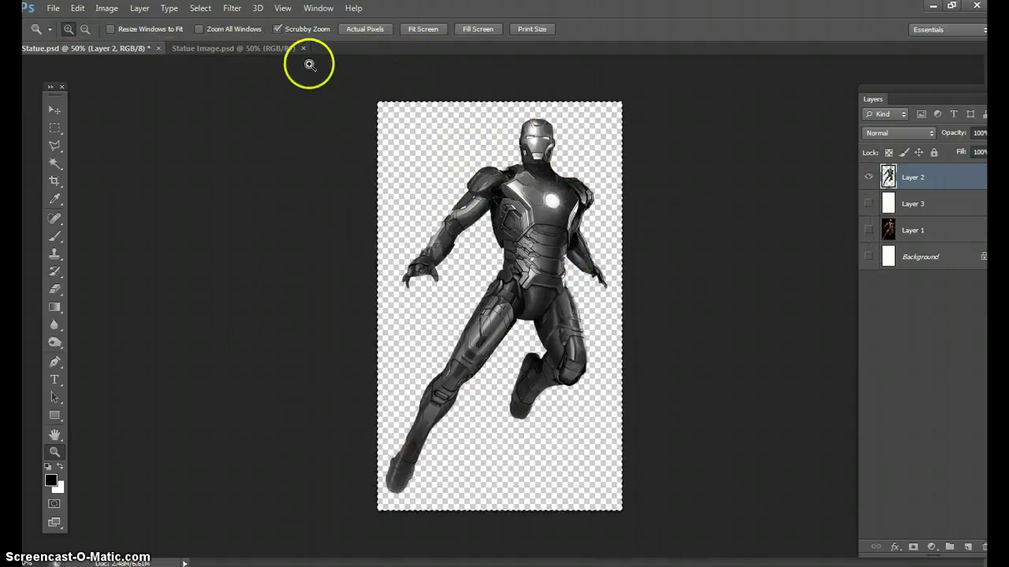
Step: Confirm Statue.psd measures 720 × 1204 px, then close the Statue Image.psd document
left_click(107, 8)
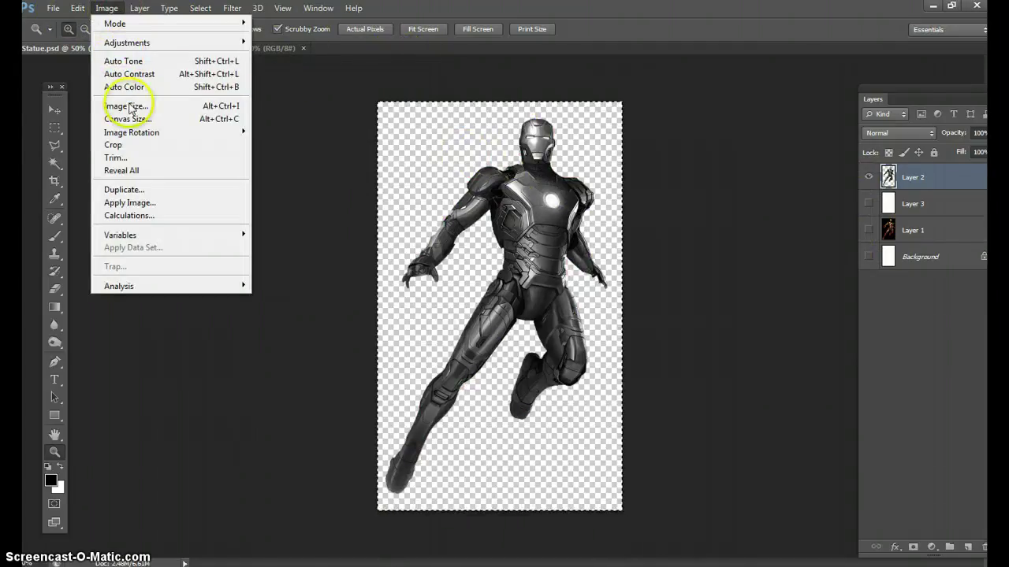
left_click(130, 109)
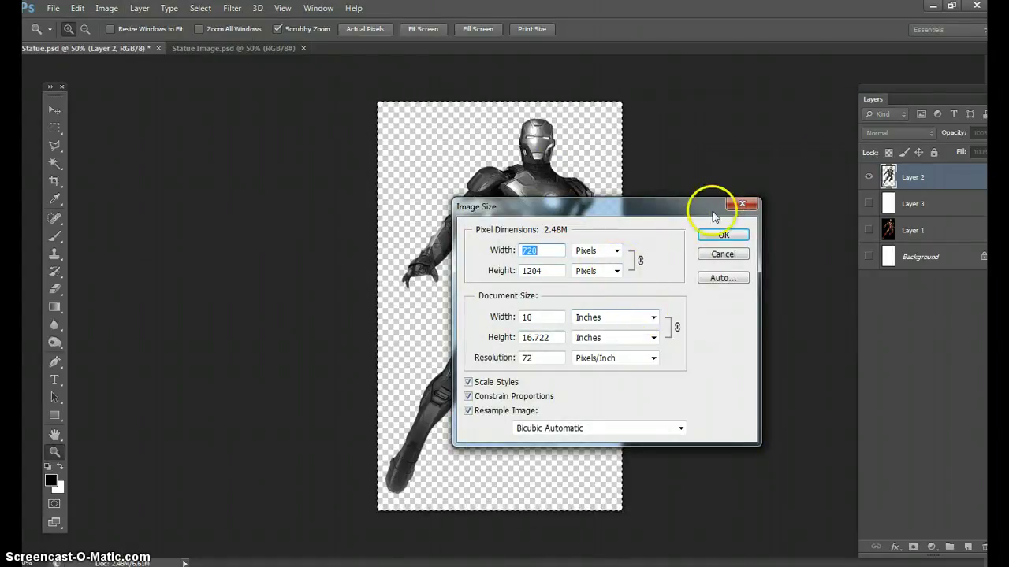
left_click(730, 236)
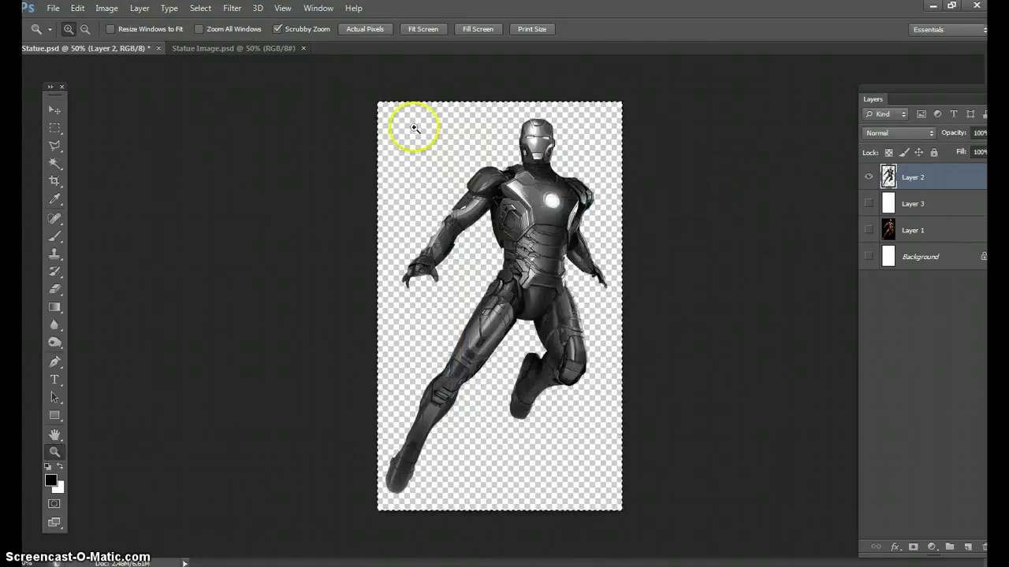
left_click(210, 49)
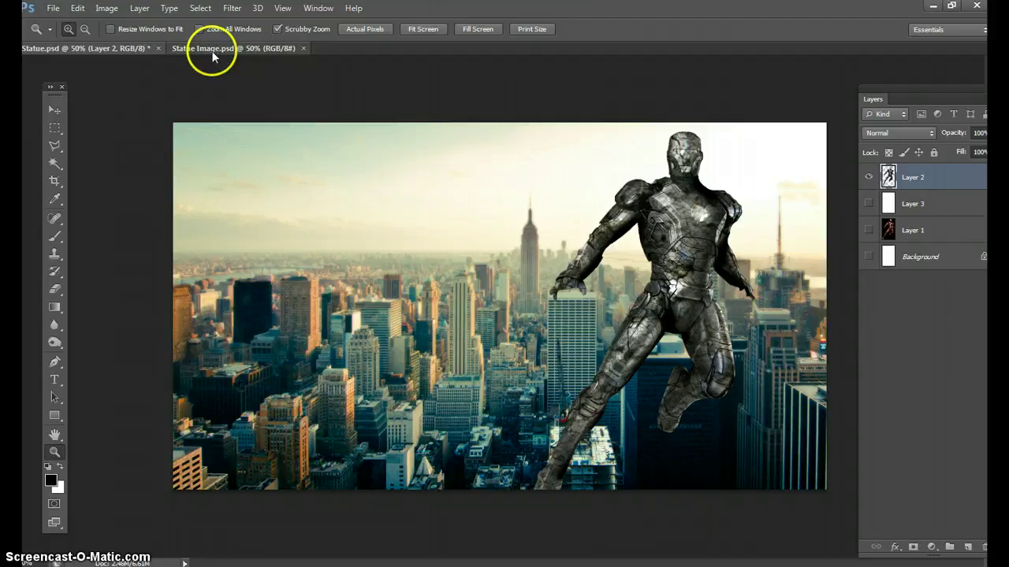
left_click(303, 48)
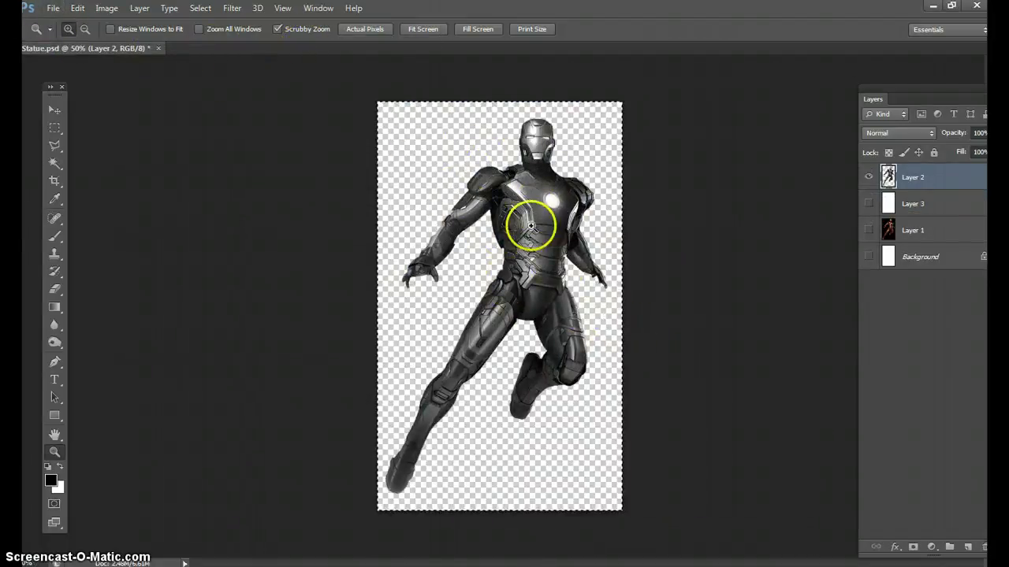
Step: Open the bkgrnd.jpg city skyline photo from the Desktop
left_click(49, 9)
left_click(78, 36)
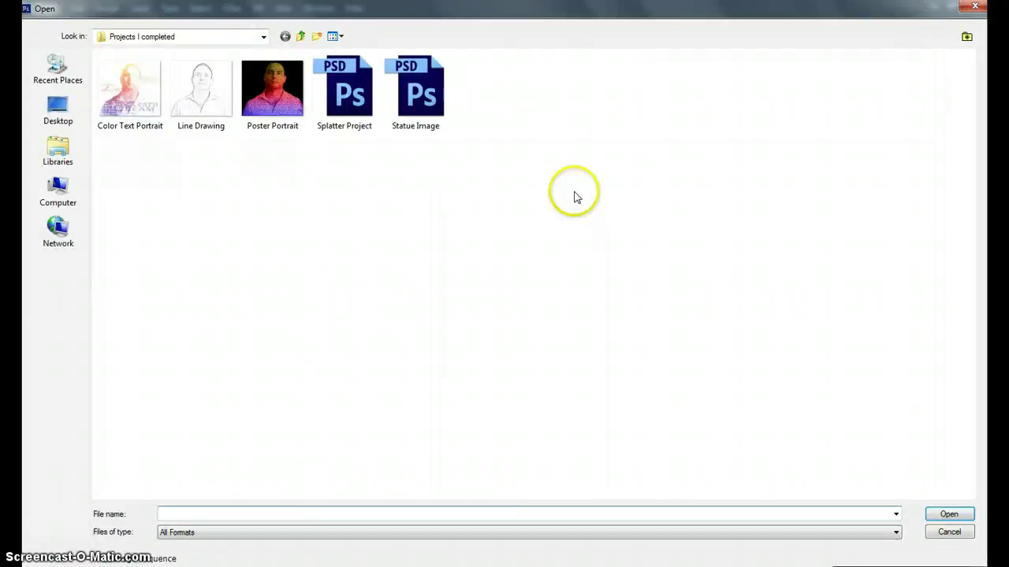
left_click(55, 118)
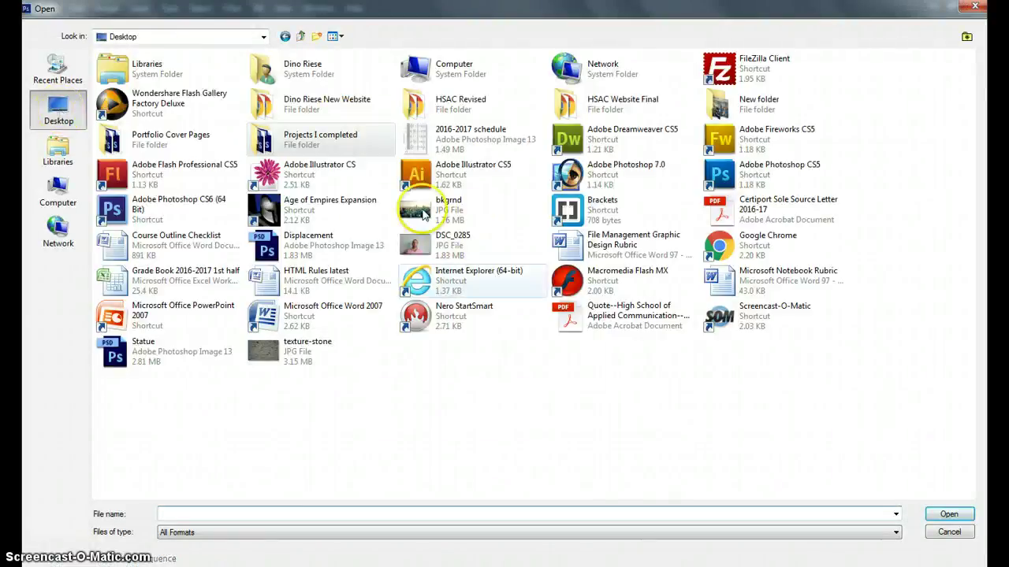
left_click(471, 209)
left_click(948, 516)
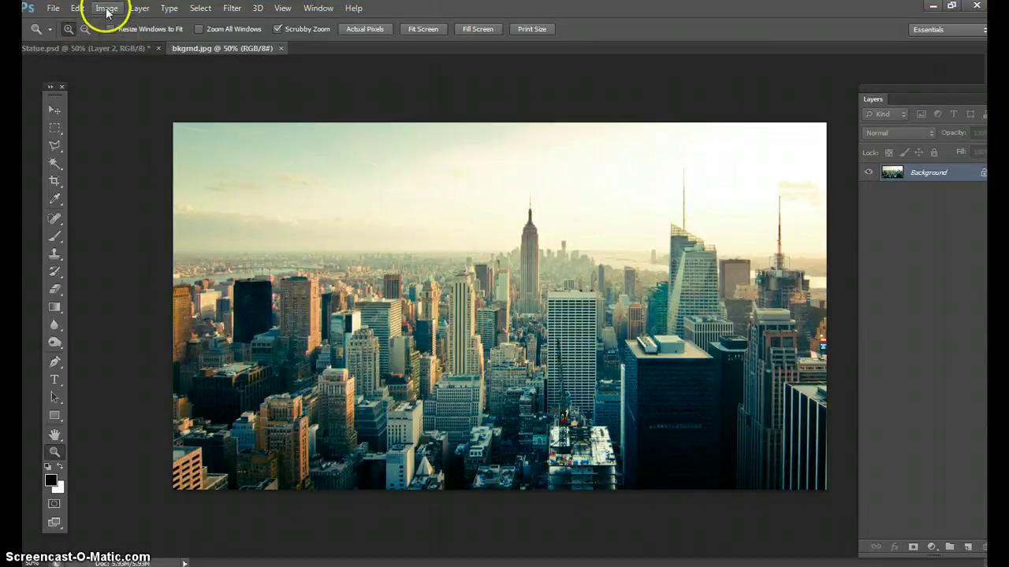
Step: Check that the skyline photo is 1920 × 1080 px, then return to Statue.psd
left_click(106, 10)
left_click(157, 103)
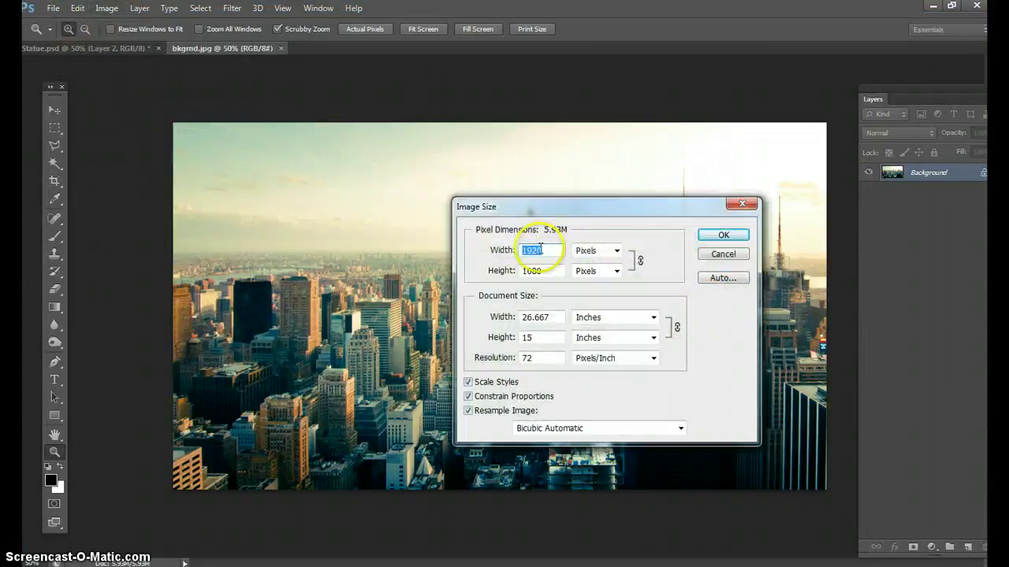
left_click(737, 238)
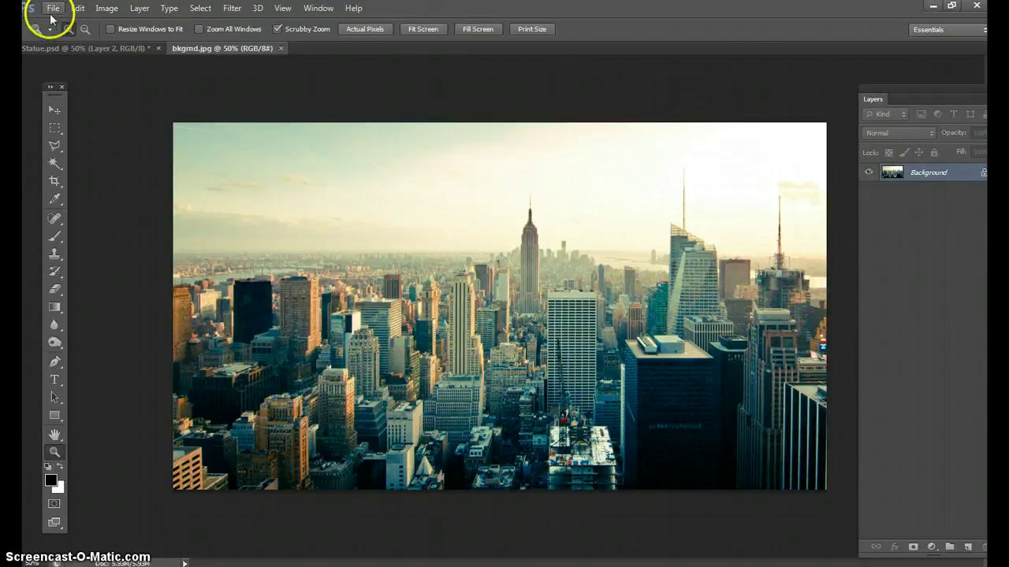
left_click(115, 49)
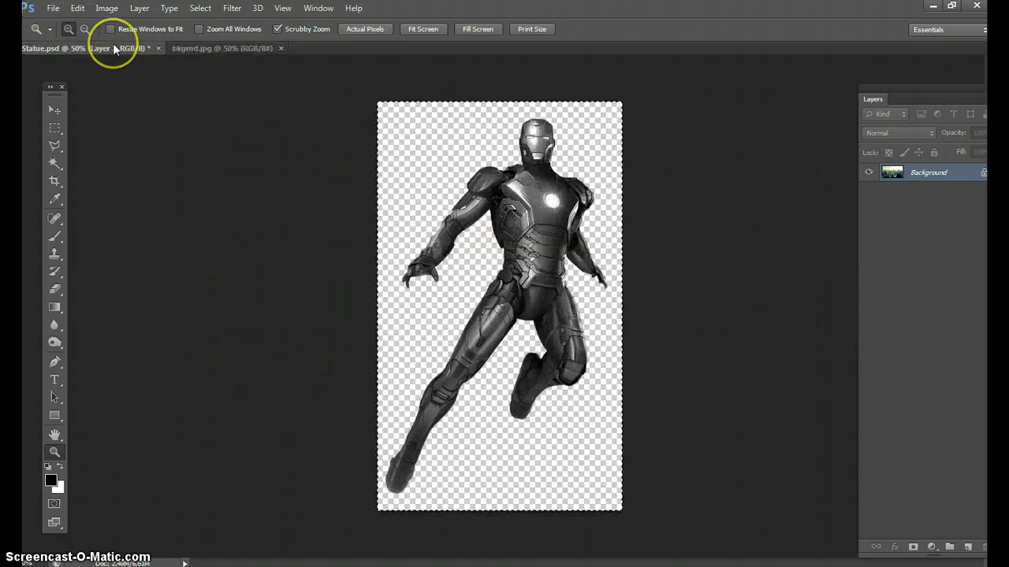
key("alt+Tab")
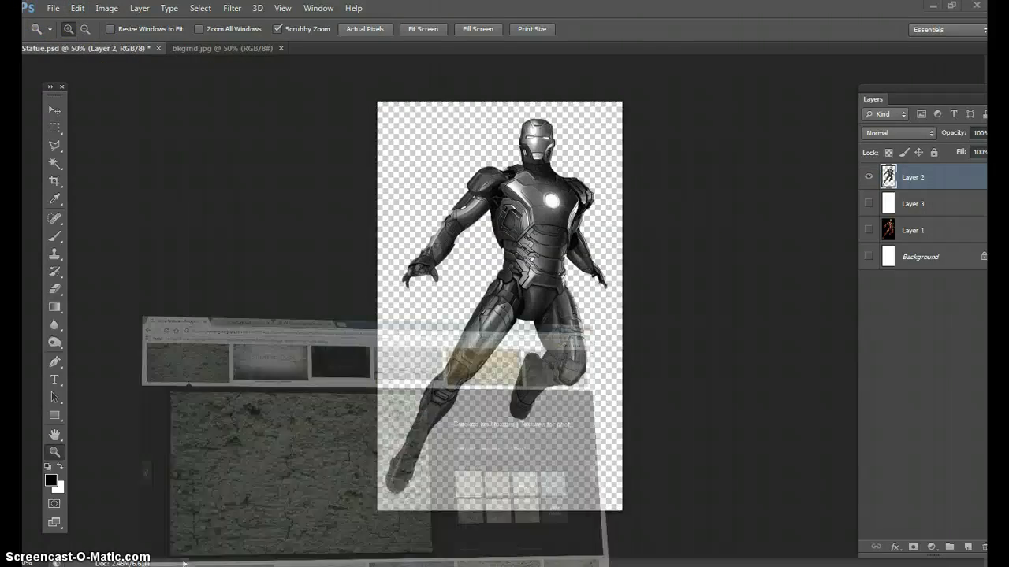
scroll(472, 331, "up", 2)
scroll(476, 339, "up", 15)
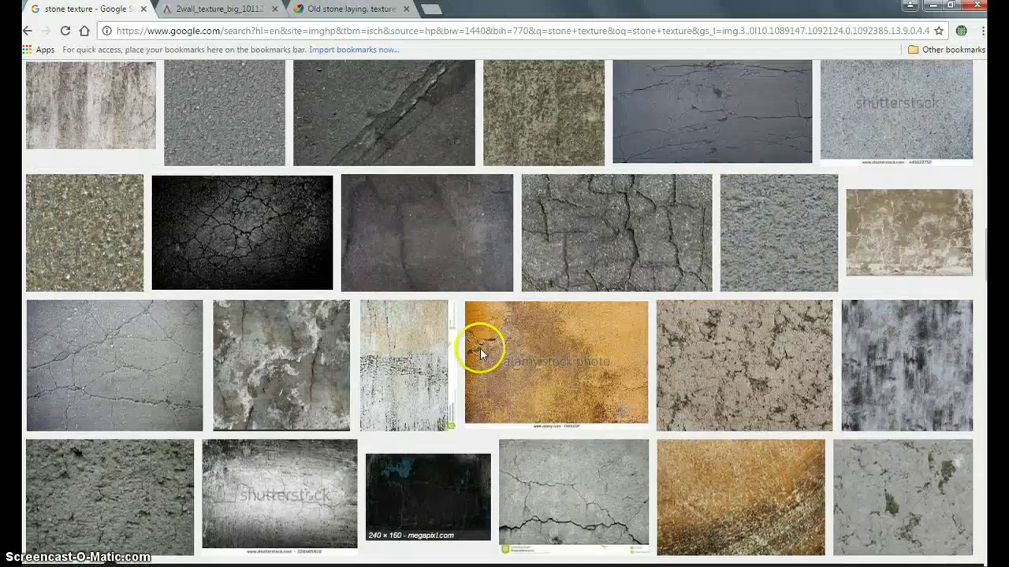
scroll(489, 346, "up", 4)
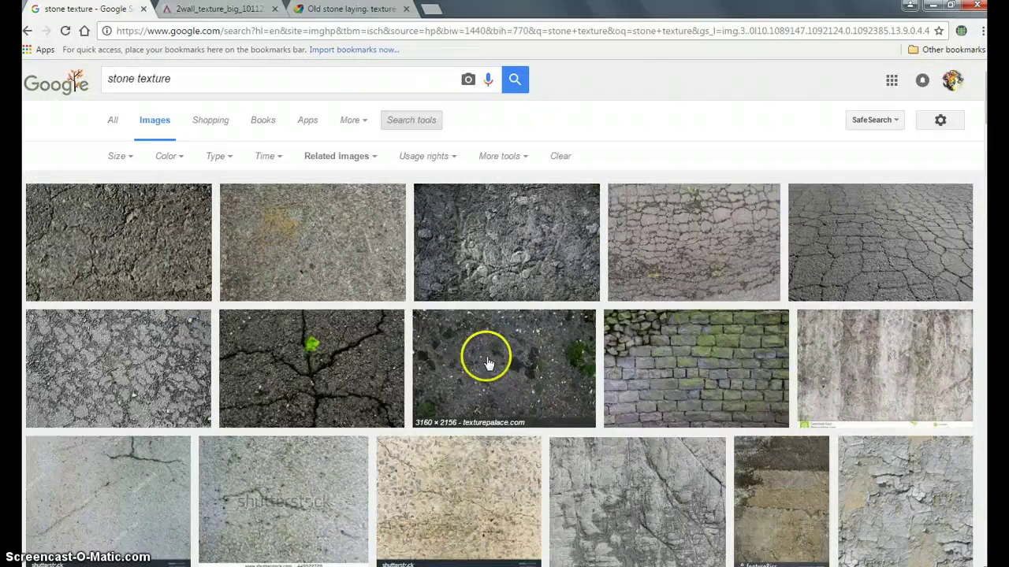
scroll(439, 275, "down", 3)
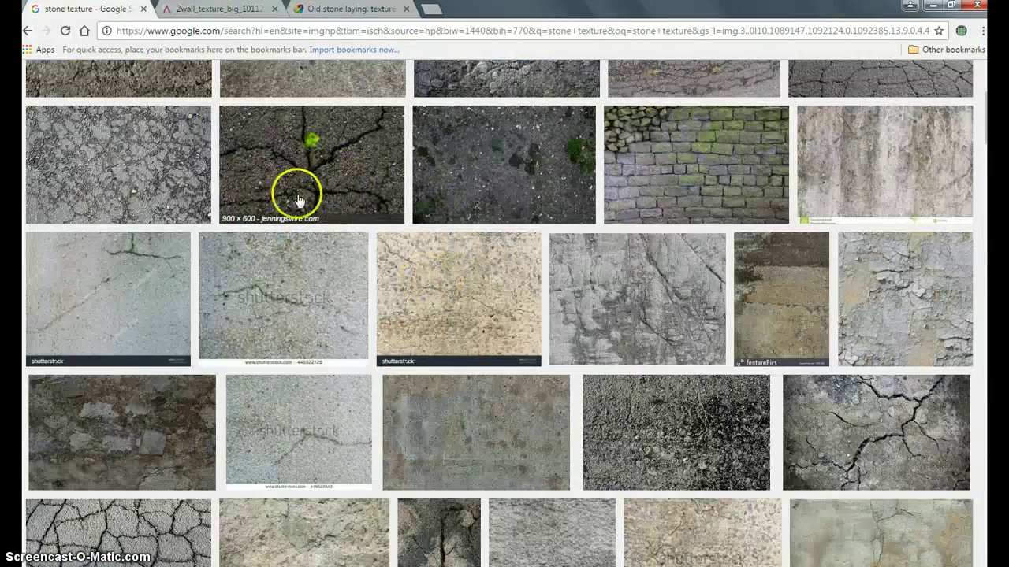
scroll(462, 401, "down", 7)
scroll(469, 405, "down", 10)
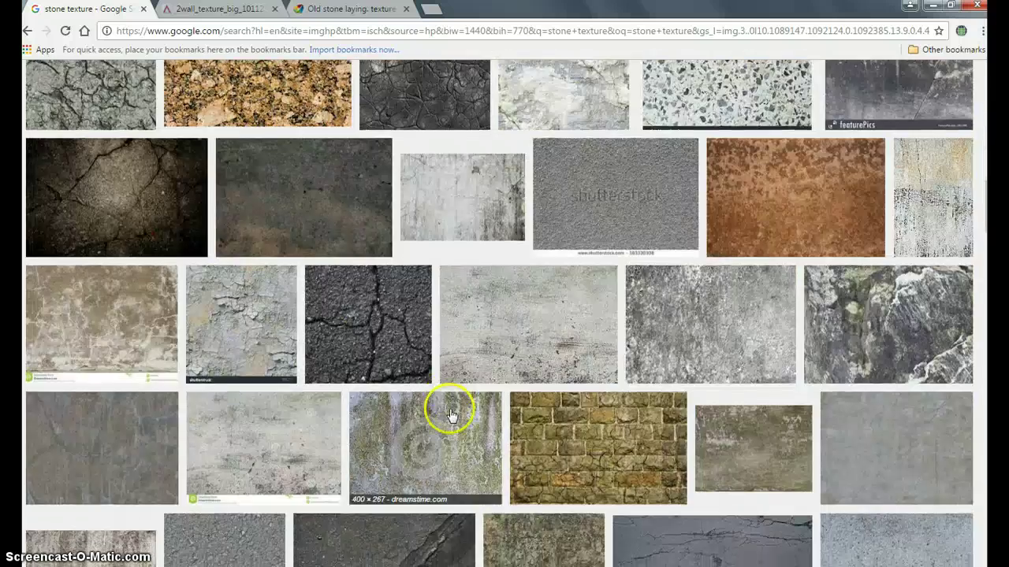
left_click(449, 412)
scroll(240, 180, "down", 2)
scroll(240, 180, "up", 2)
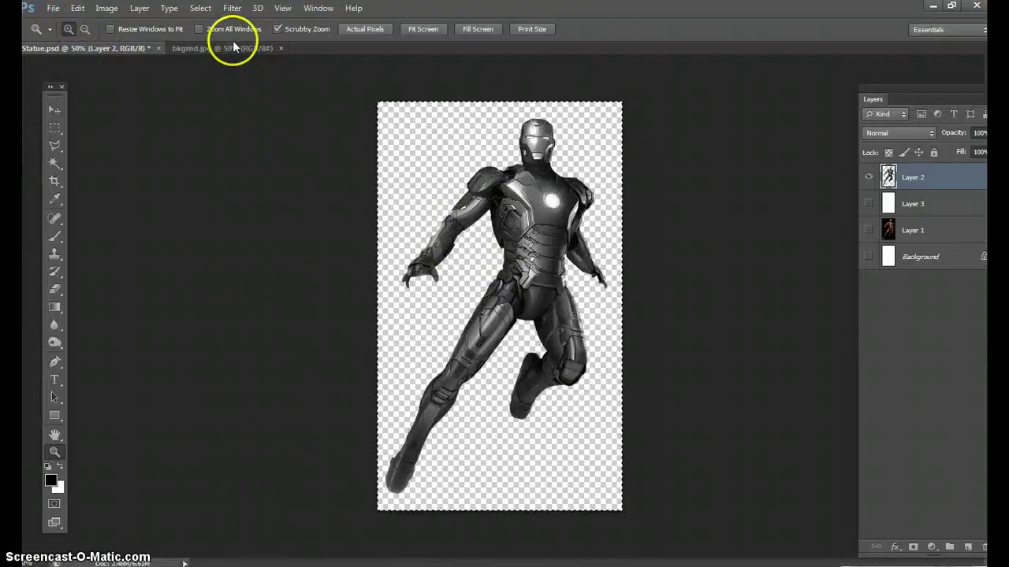
Step: Open texture-stone.jpg from the Desktop, then return to Statue.psd with Ctrl+Tab
left_click(53, 8)
left_click(62, 31)
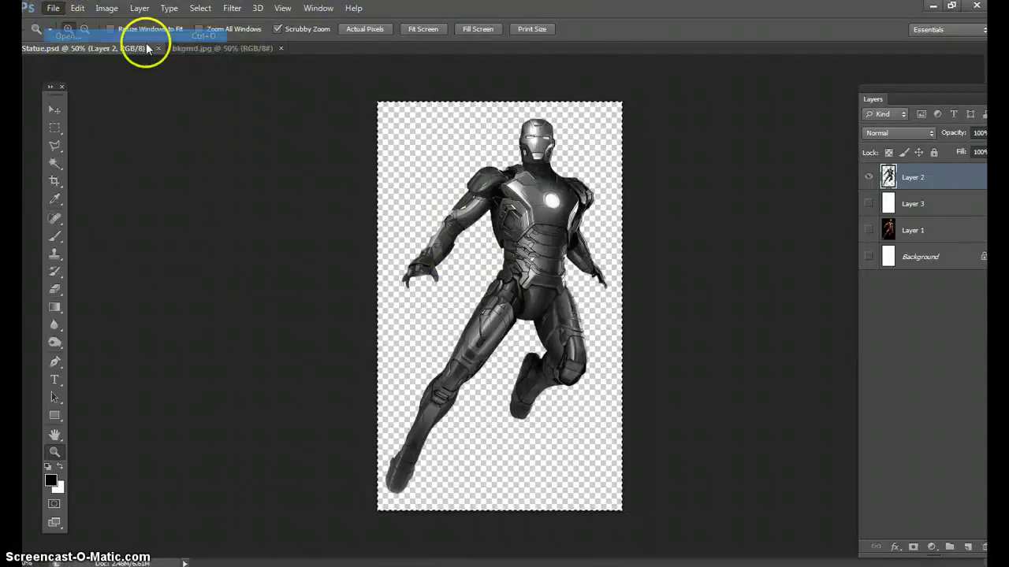
left_click(278, 354)
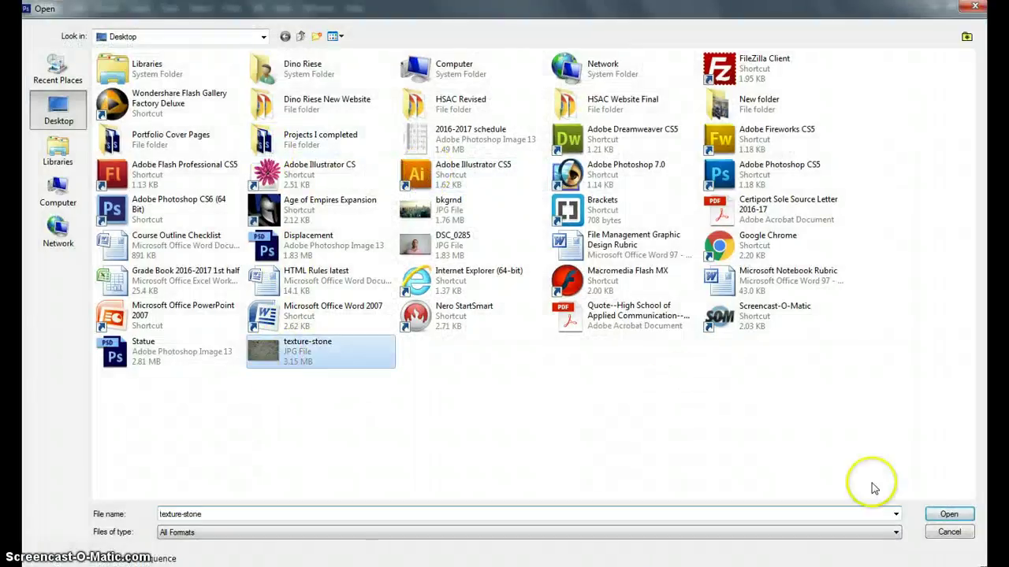
left_click(949, 515)
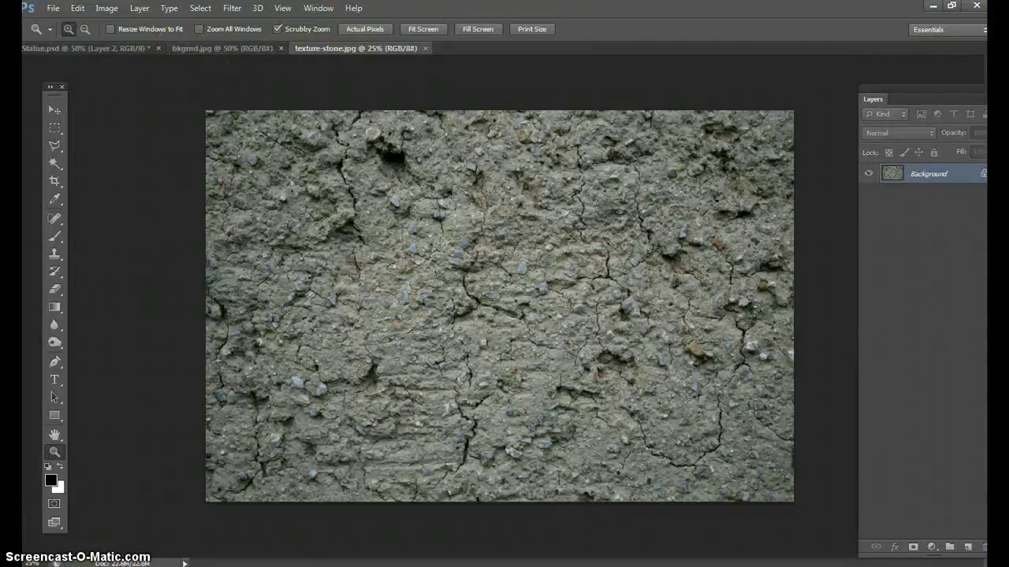
key("ctrl+Tab")
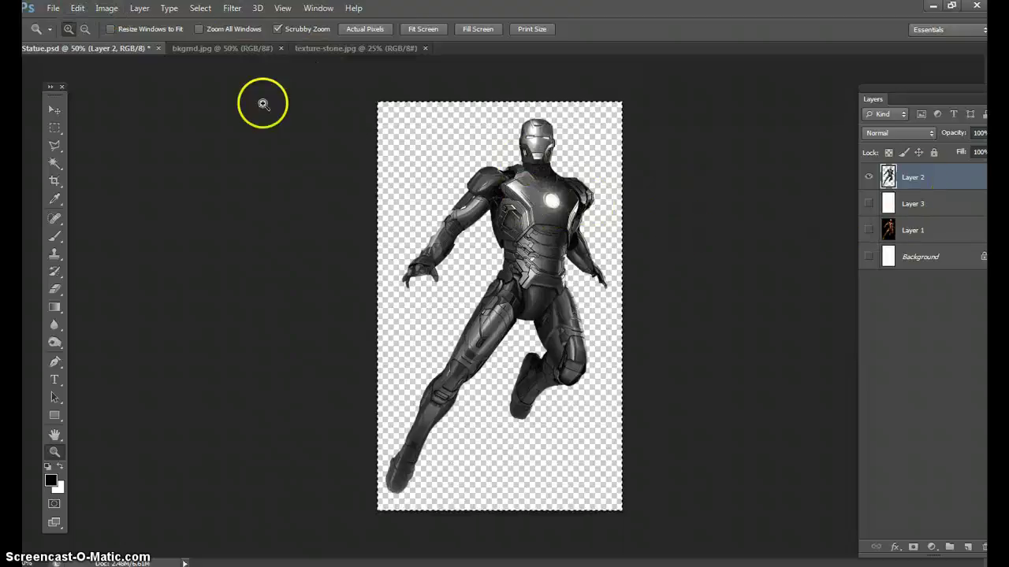
Step: Cut the Iron Man figure from Statue.psd and paste it into bkgrnd.jpg as a new layer
left_click(78, 8)
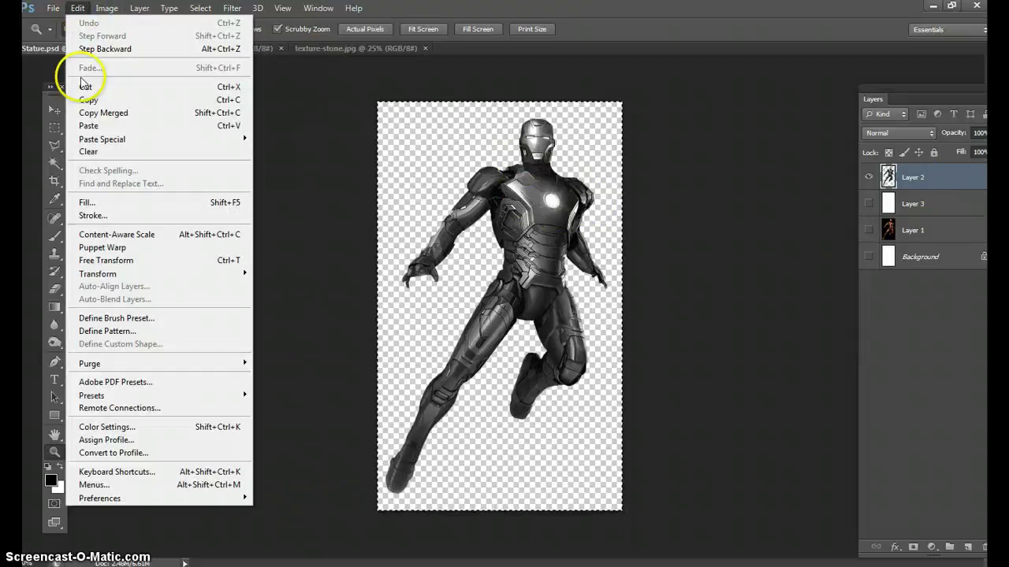
left_click(89, 88)
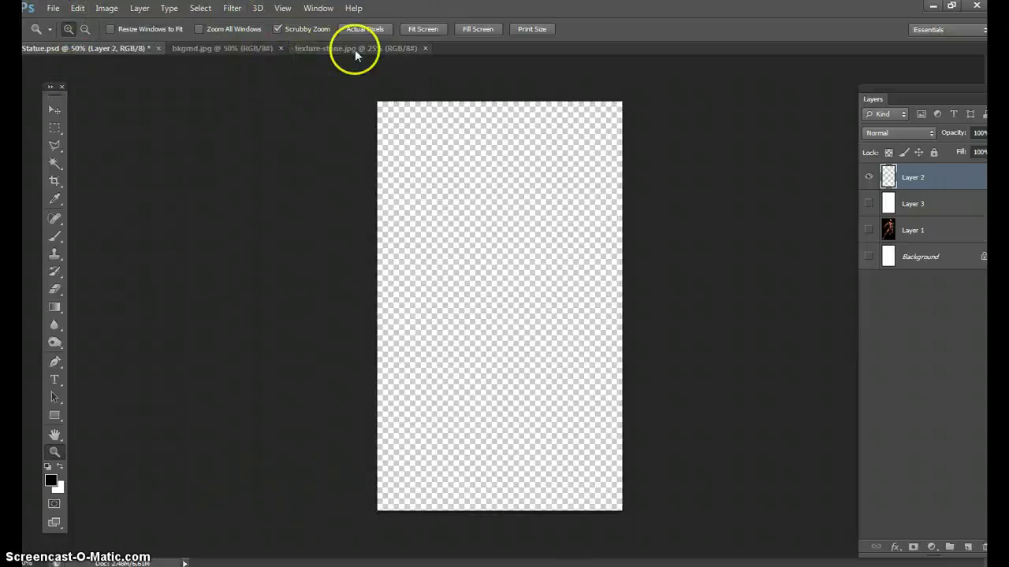
left_click(241, 49)
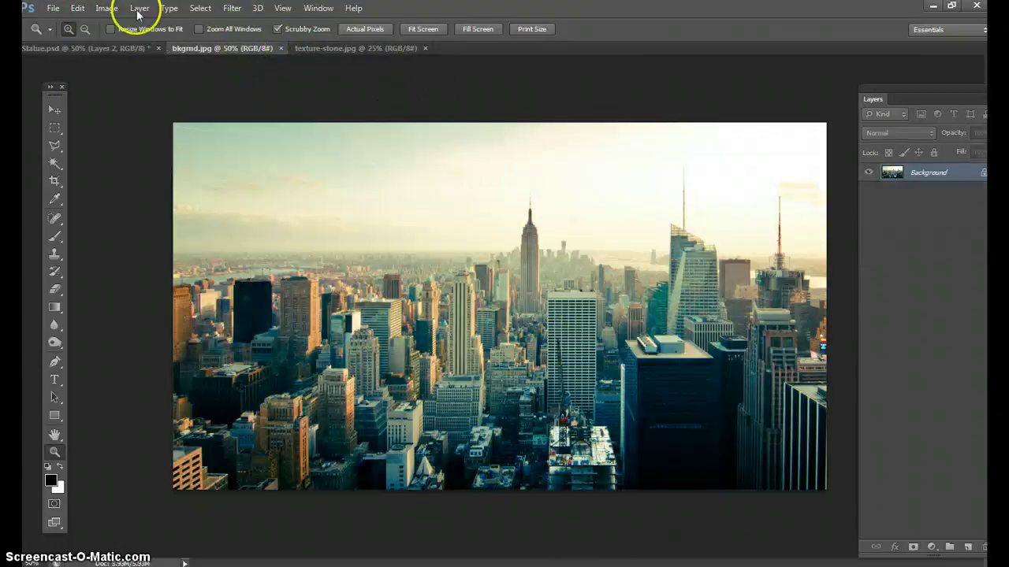
left_click(78, 8)
left_click(87, 124)
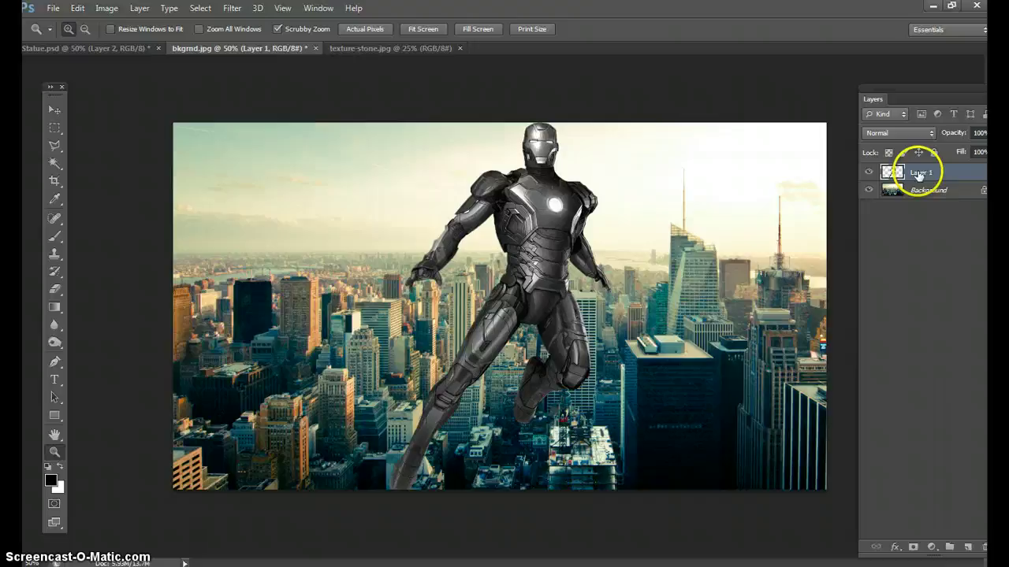
Step: Free Transform the pasted figure to move it right over the skyline and apply
left_click(77, 8)
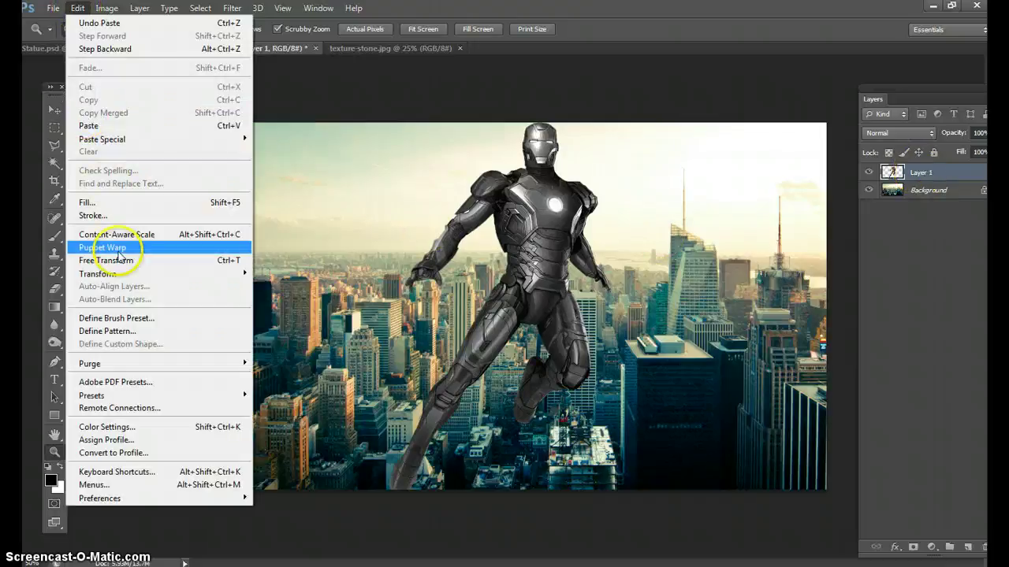
left_click(249, 263)
mouse_move(554, 177)
left_mouse_down()
mouse_move(684, 193)
mouse_move(554, 176)
left_mouse_up()
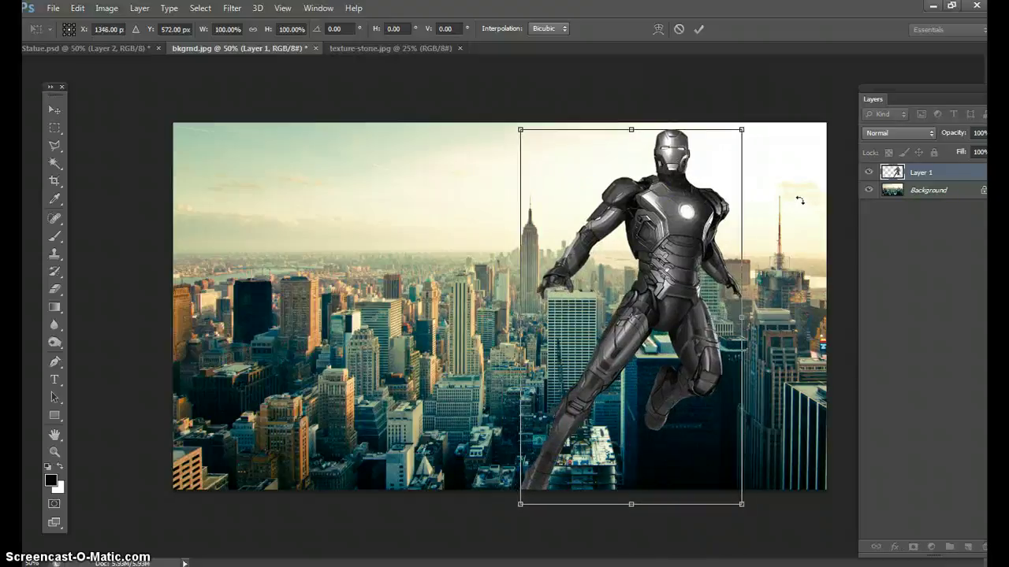
left_click(55, 108)
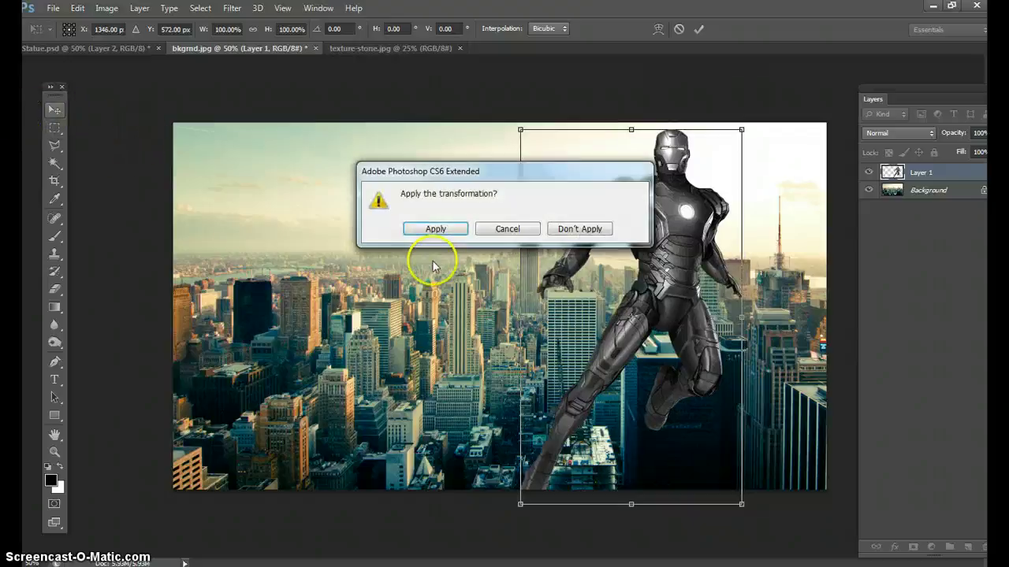
left_click(432, 232)
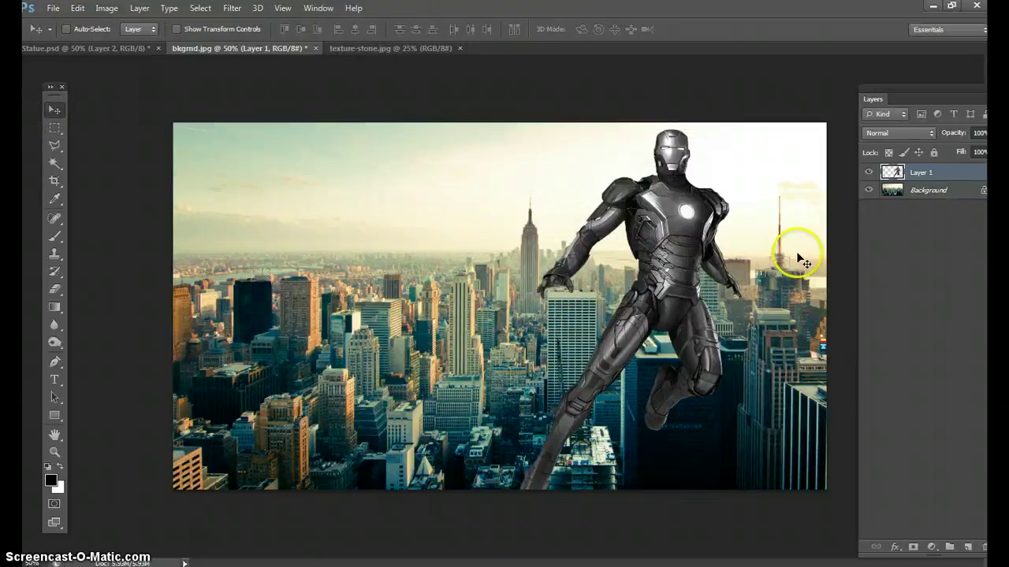
Step: Hide the city Background layer and duplicate Layer 1 into a new document named Displacement
left_click(868, 192)
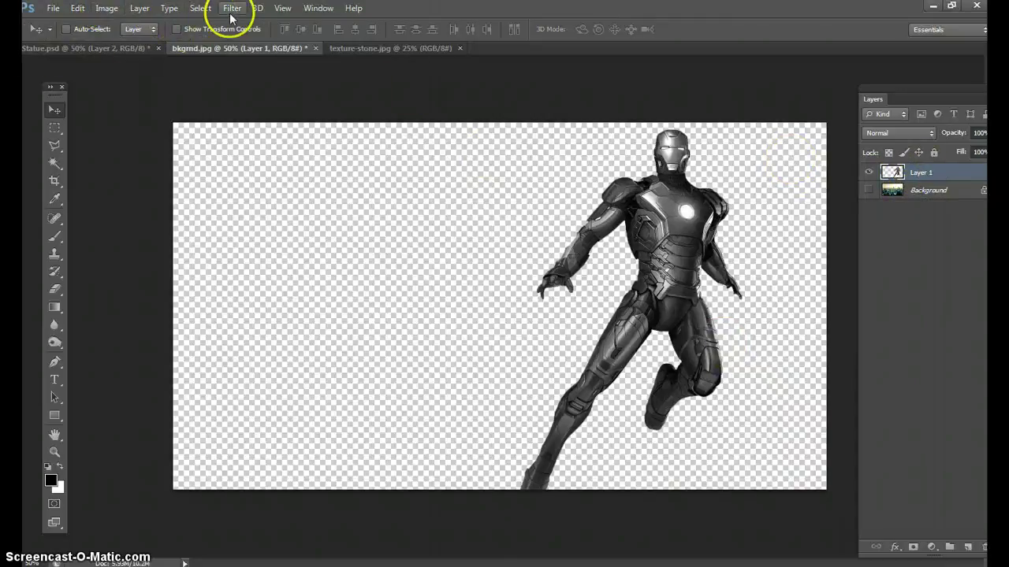
left_click(139, 8)
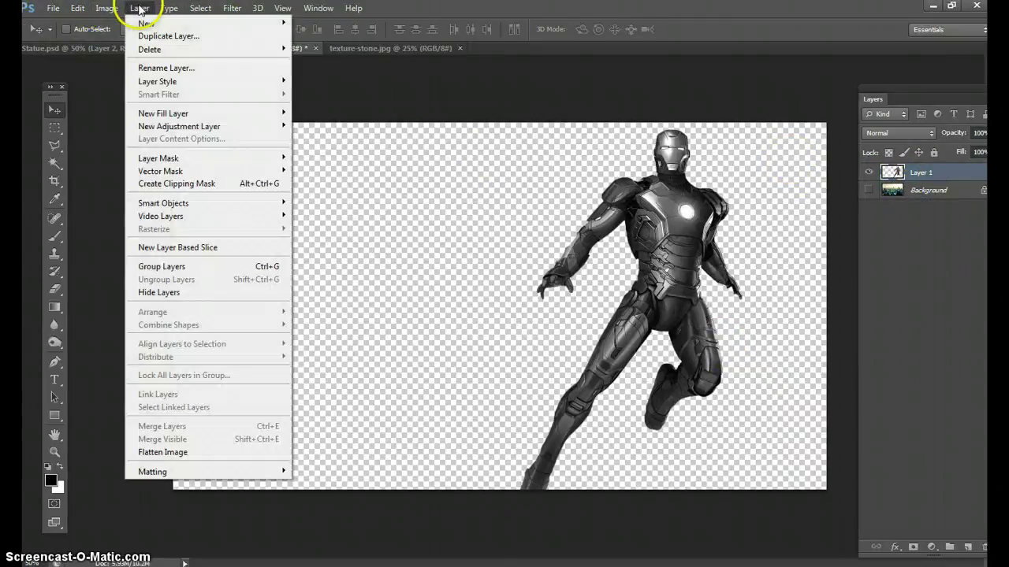
left_click(165, 36)
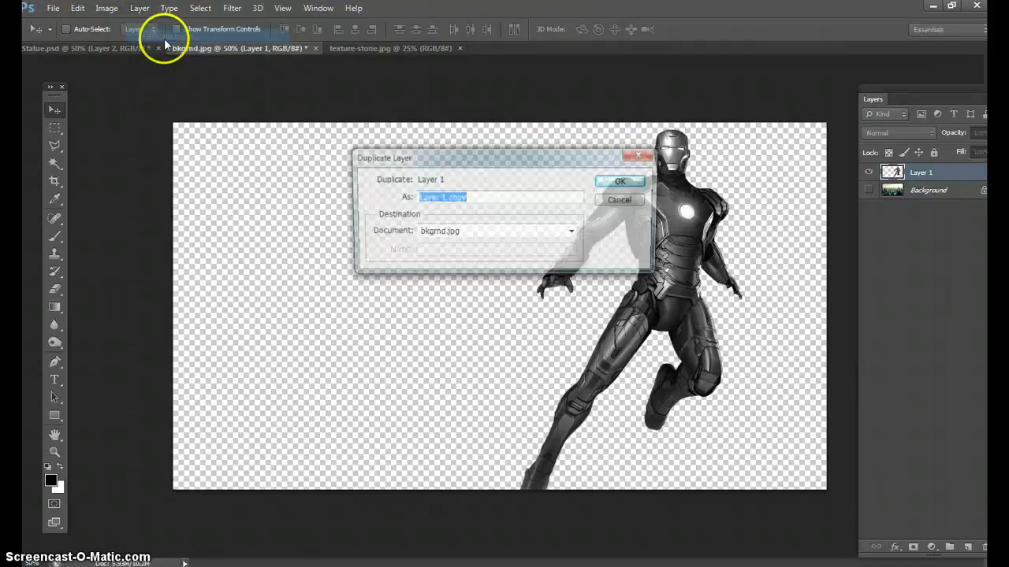
left_click(574, 234)
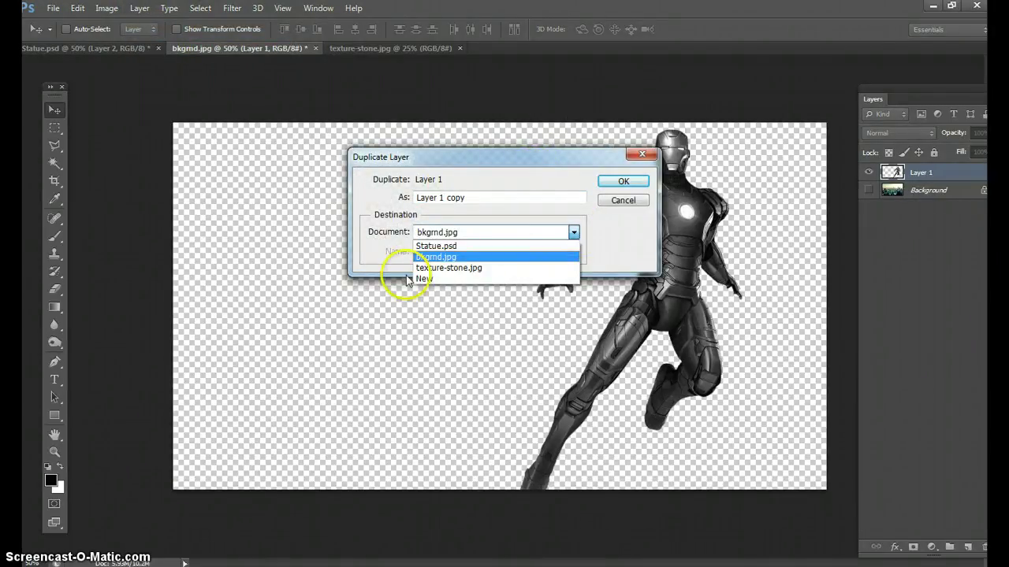
left_click(434, 278)
left_click(426, 252)
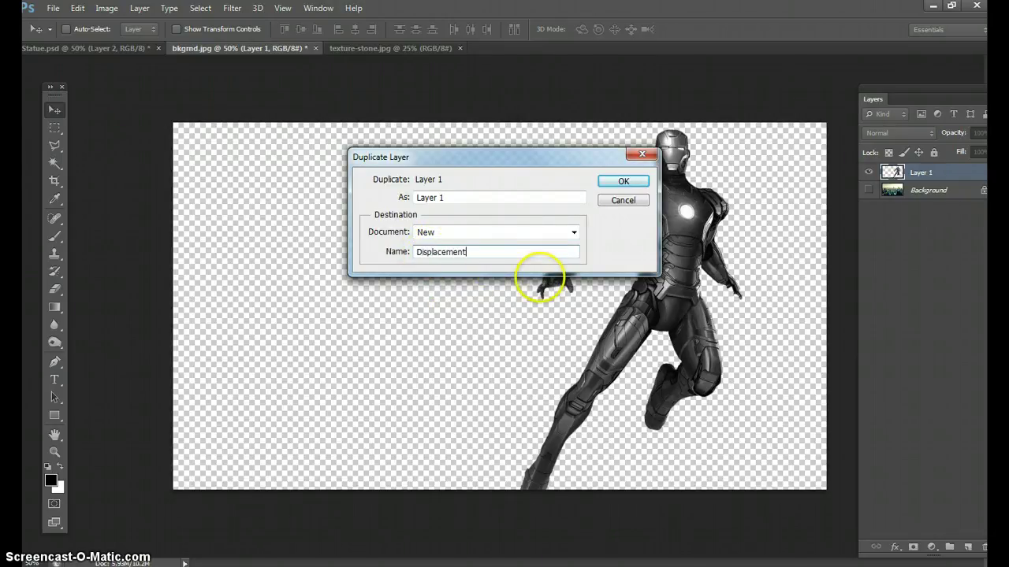
left_click(623, 182)
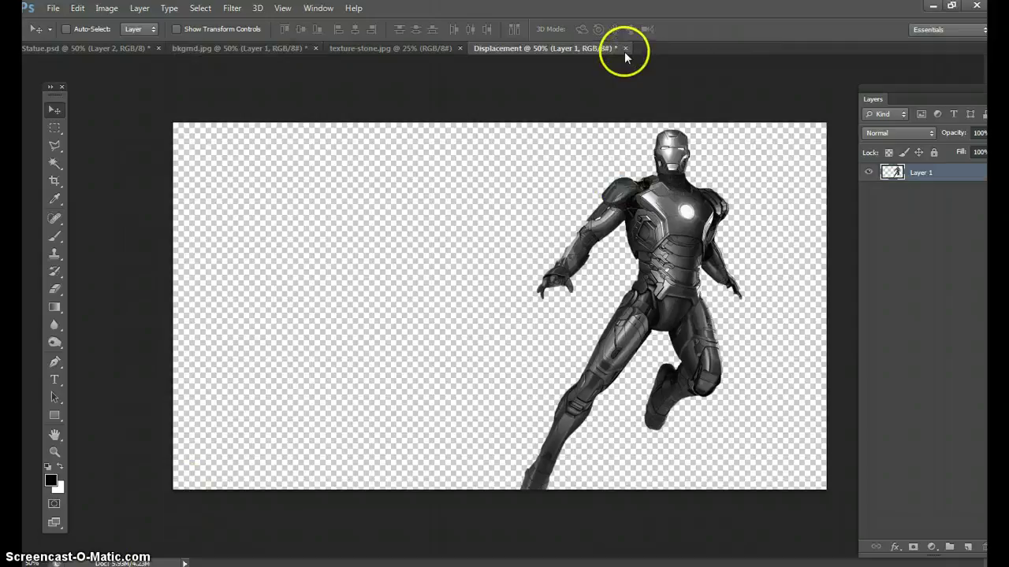
Step: Close the Displacement document, saving it as Displacement.psd on the Desktop after deleting the old file
left_click(627, 49)
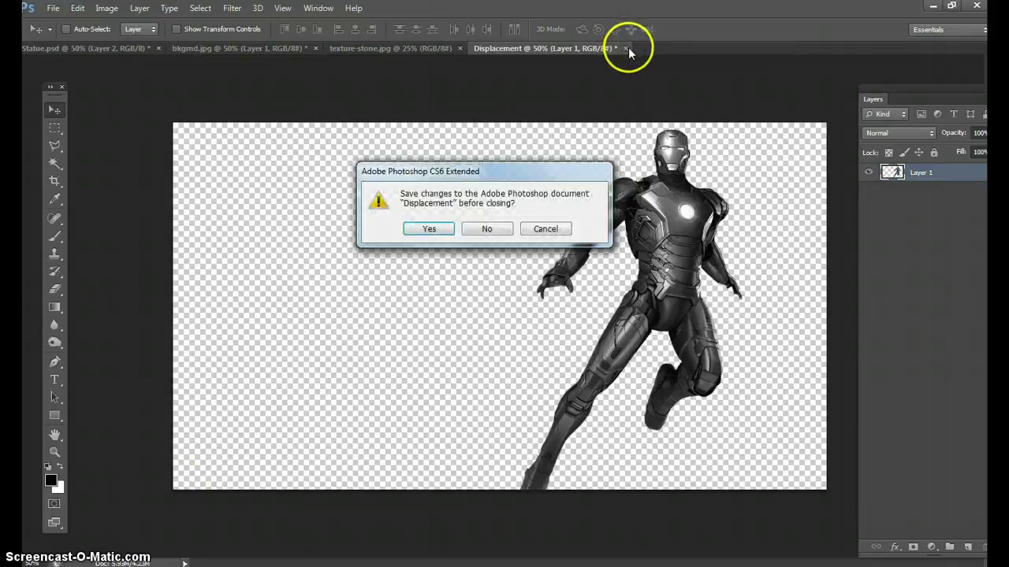
left_click(432, 230)
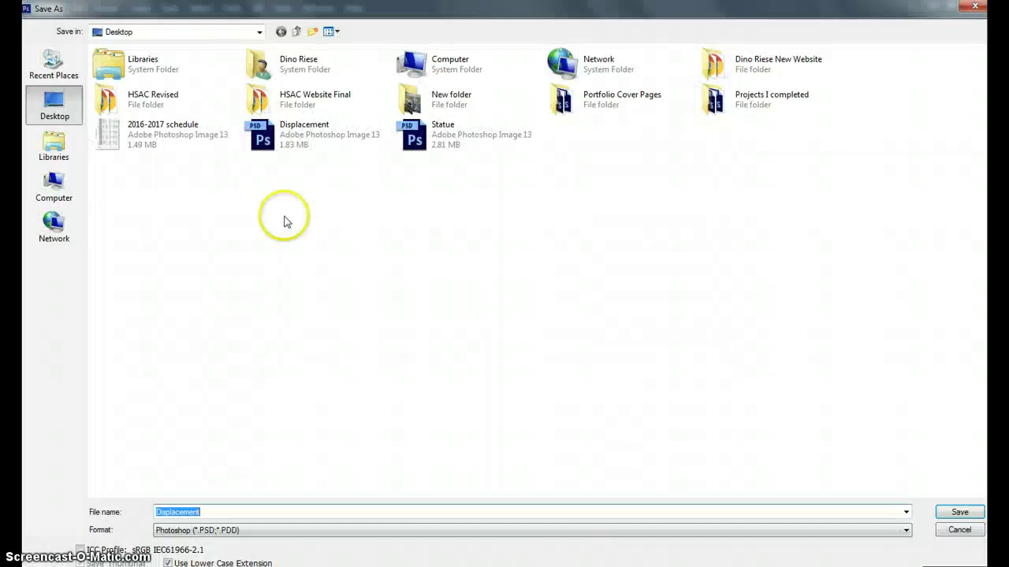
left_click(269, 142)
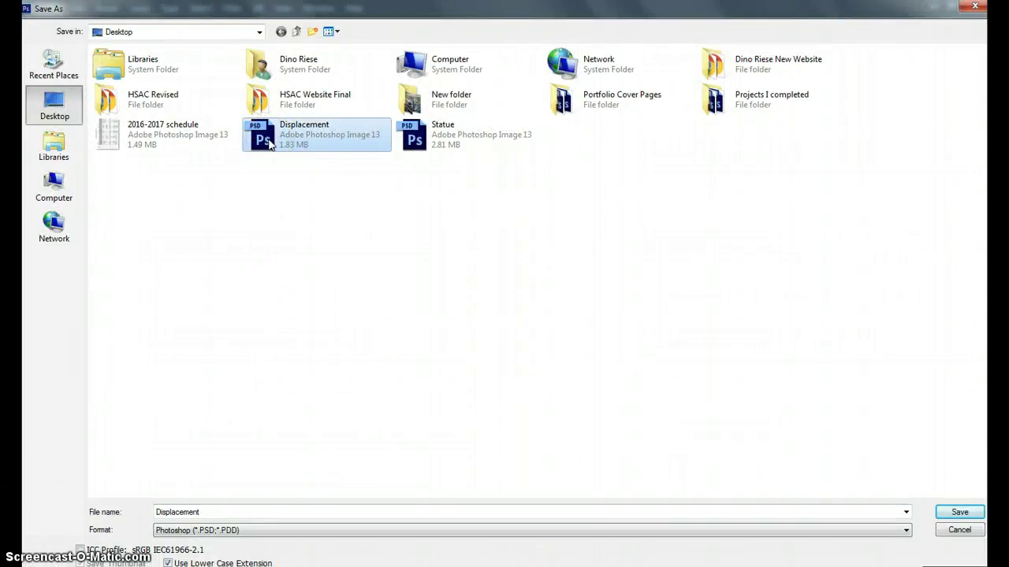
right_click(271, 131)
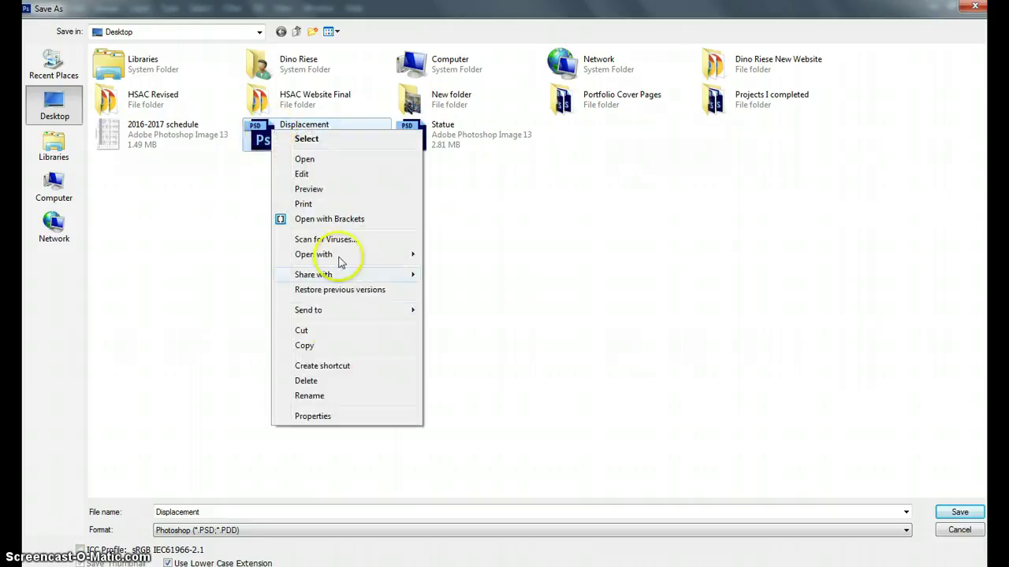
left_click(310, 383)
left_click(555, 351)
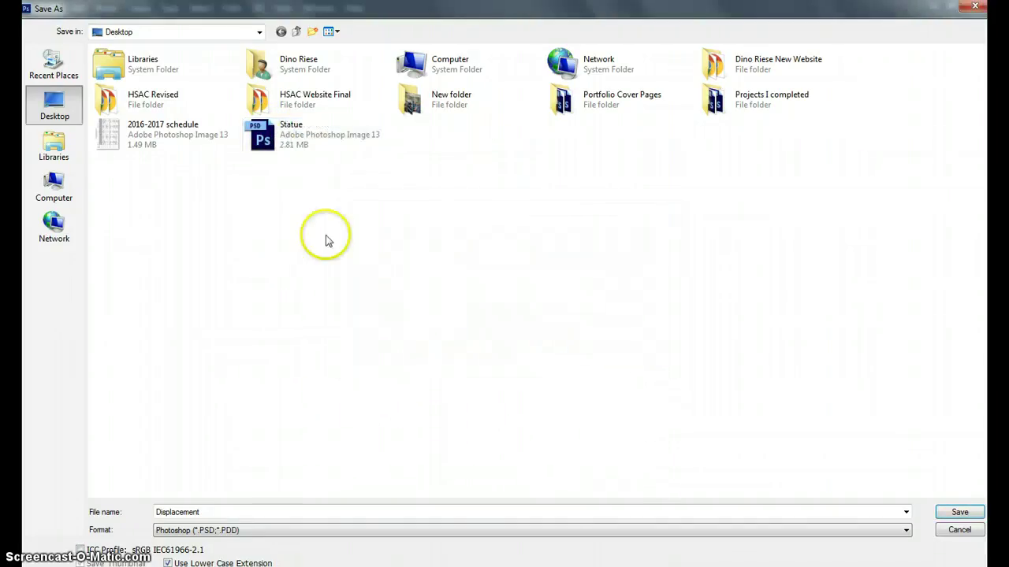
double_click(208, 513)
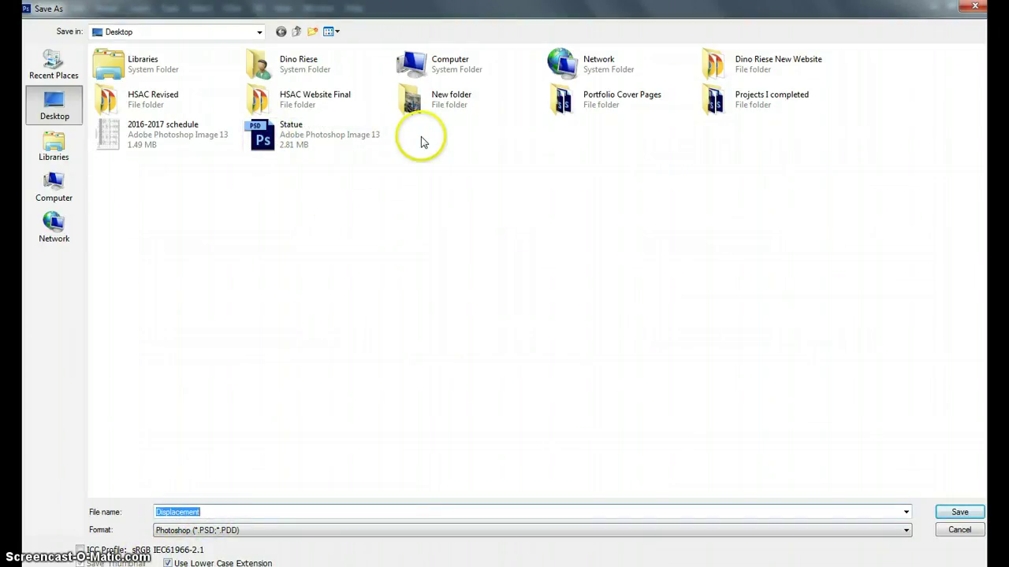
left_click(202, 513)
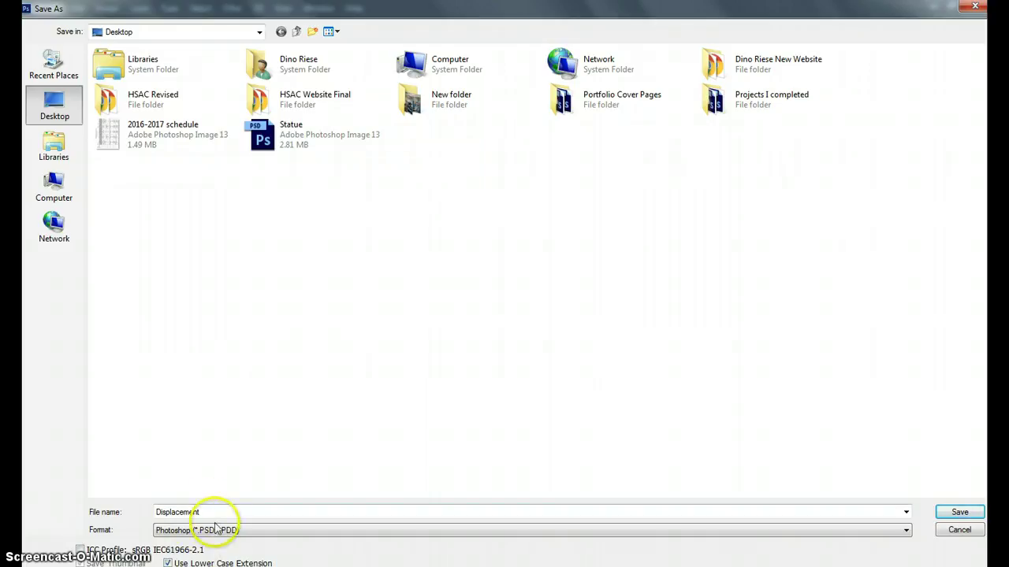
left_click(961, 513)
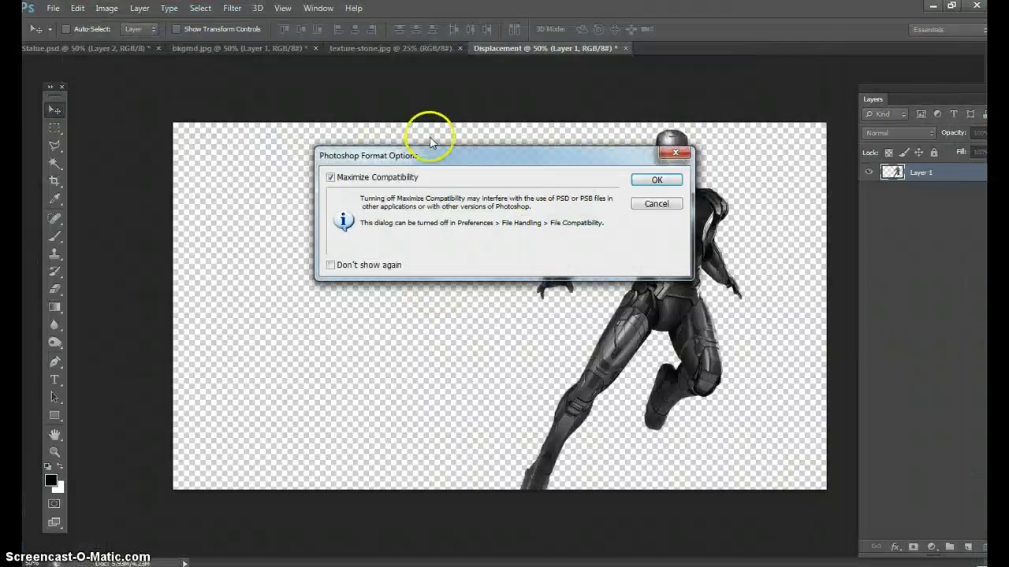
left_click(655, 180)
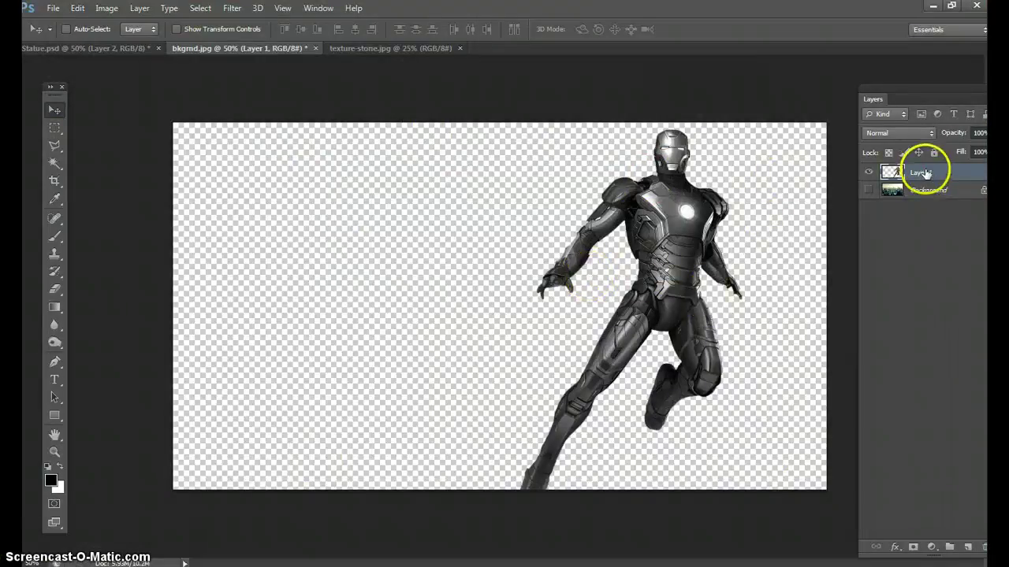
Step: Show the city background again and paste the full stone texture as Layer 2 above Layer 1
left_click(869, 190)
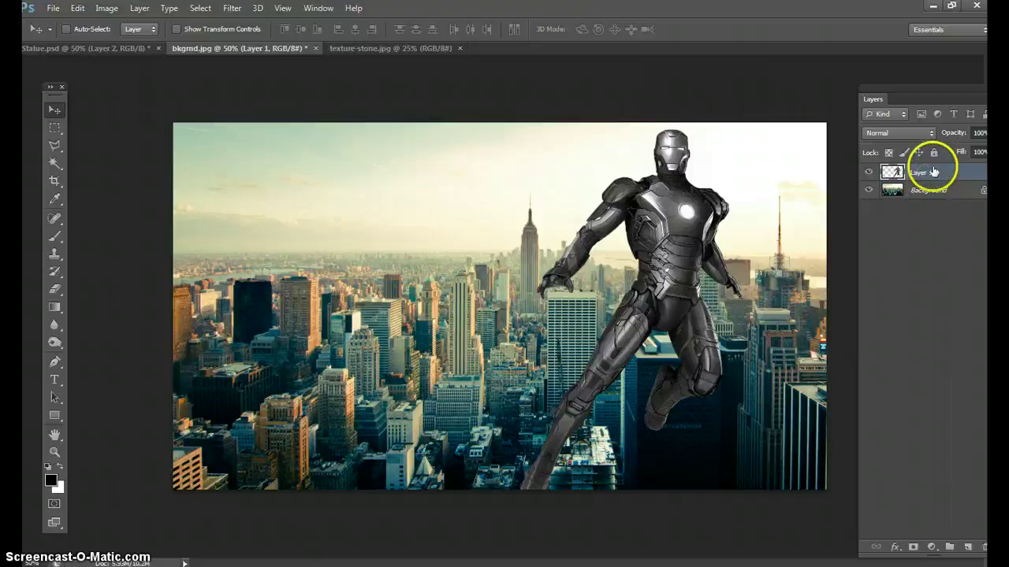
left_click(375, 52)
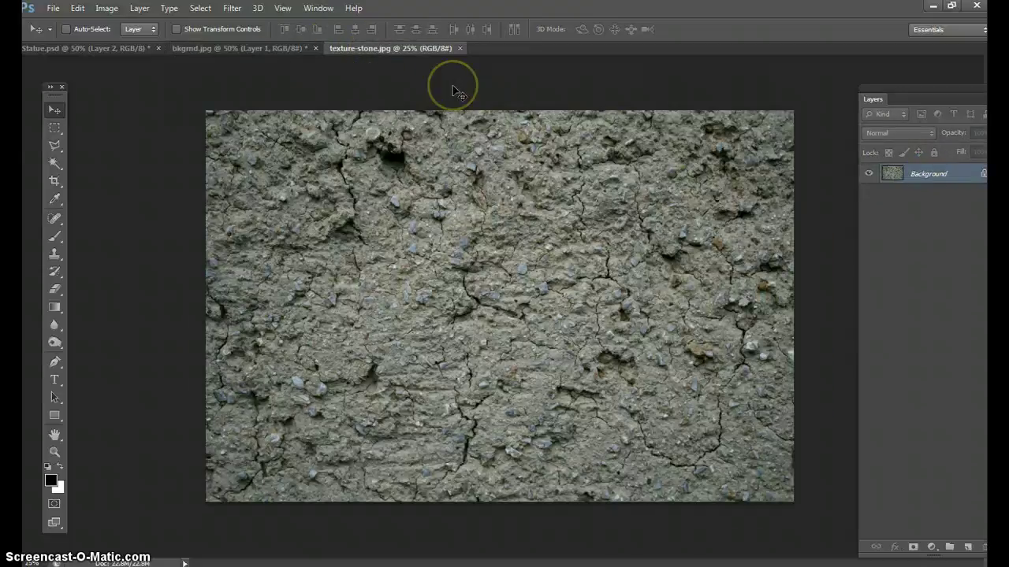
key("ctrl+a")
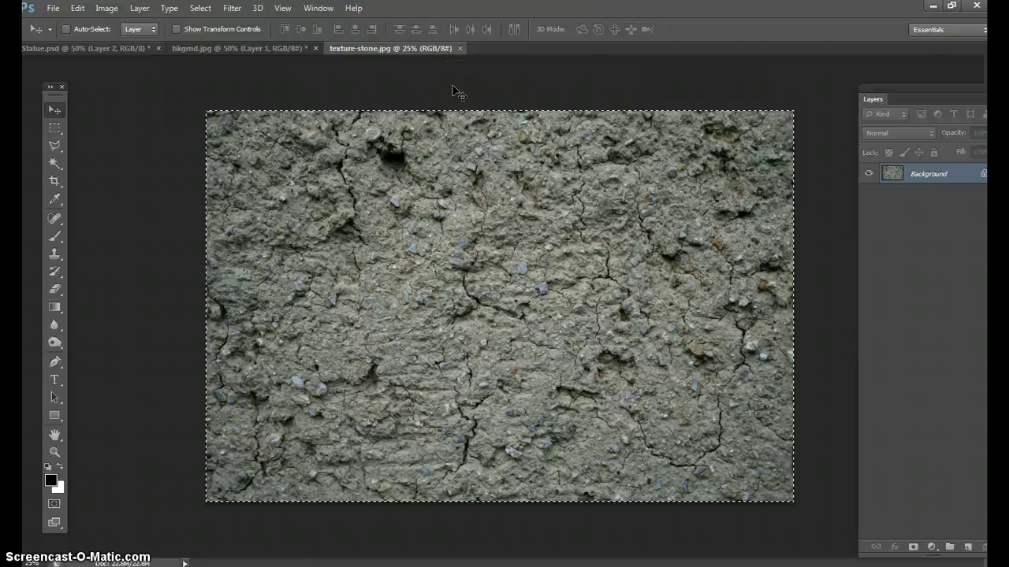
left_click(254, 51)
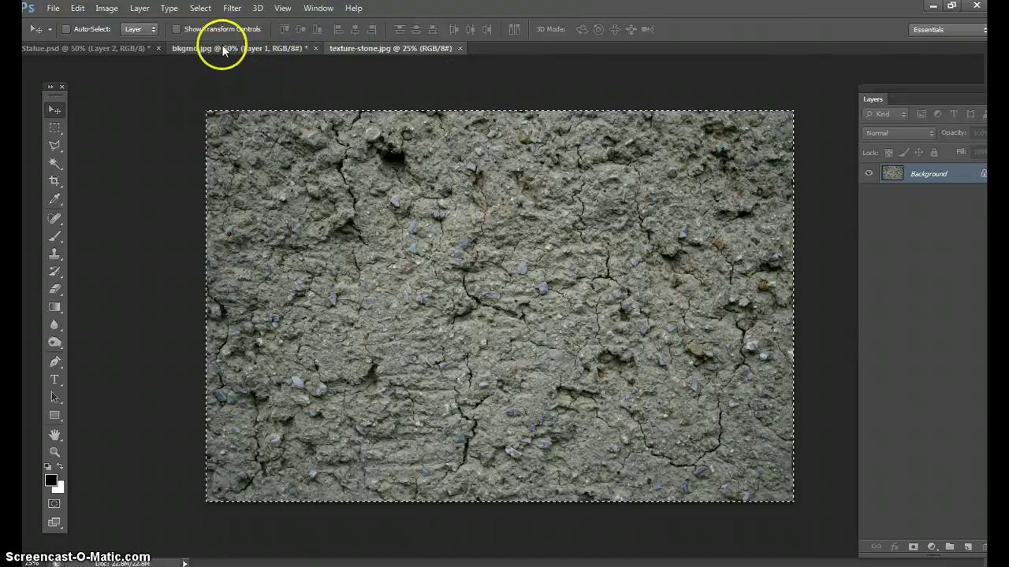
left_click(949, 173)
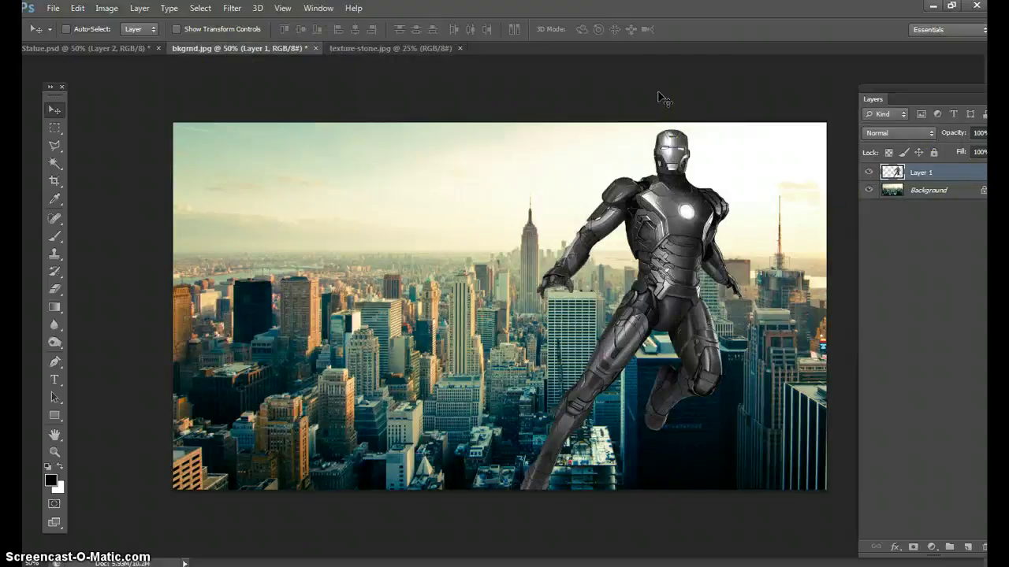
key("ctrl+v")
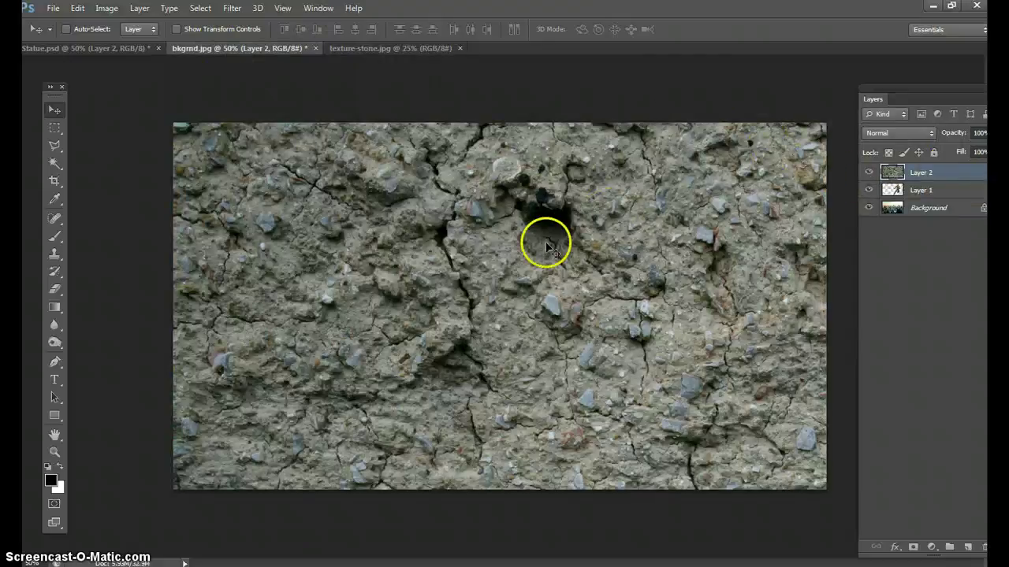
Step: Check the composition's image size and cancel without changes
left_click(107, 9)
left_click(132, 103)
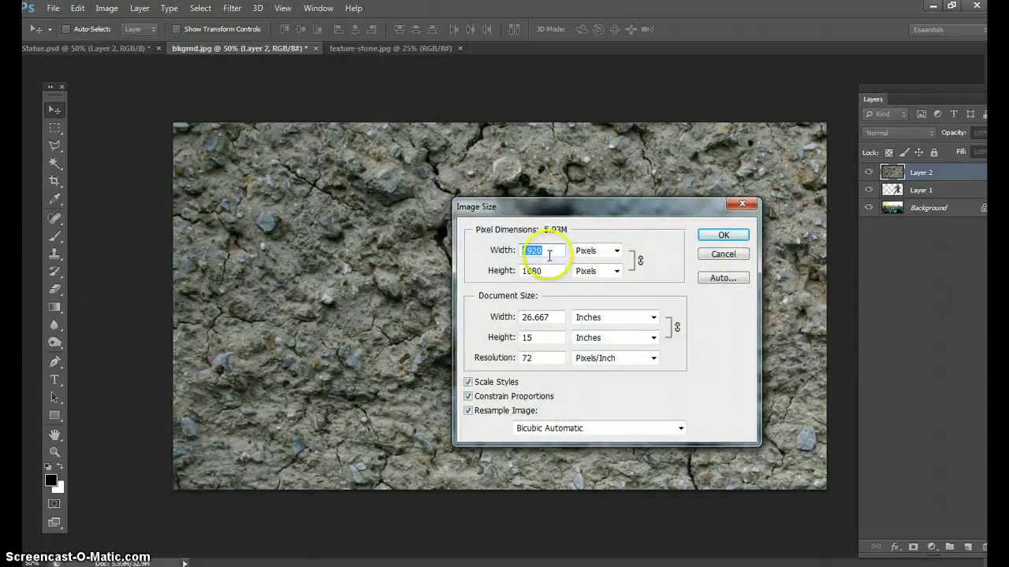
left_click(723, 254)
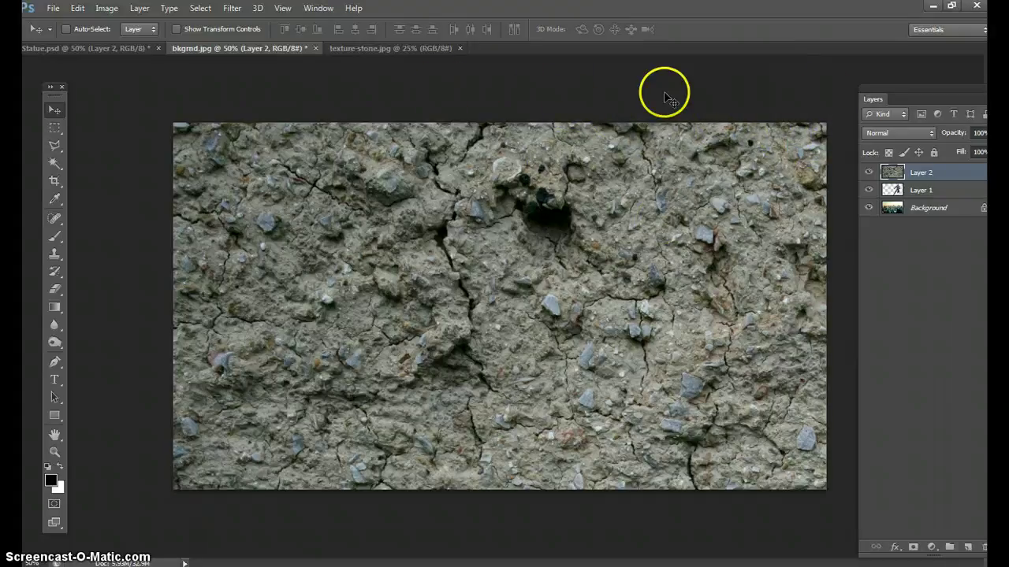
Step: Apply Displace at scale 5 with Stretch To Fit, using Displacement.psd as the map
left_click(234, 11)
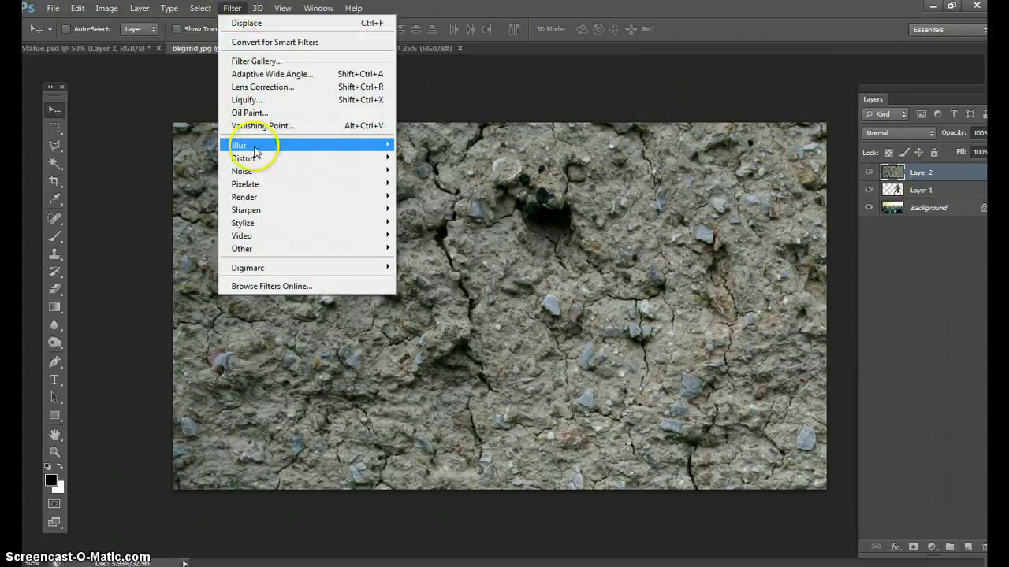
mouse_move(264, 158)
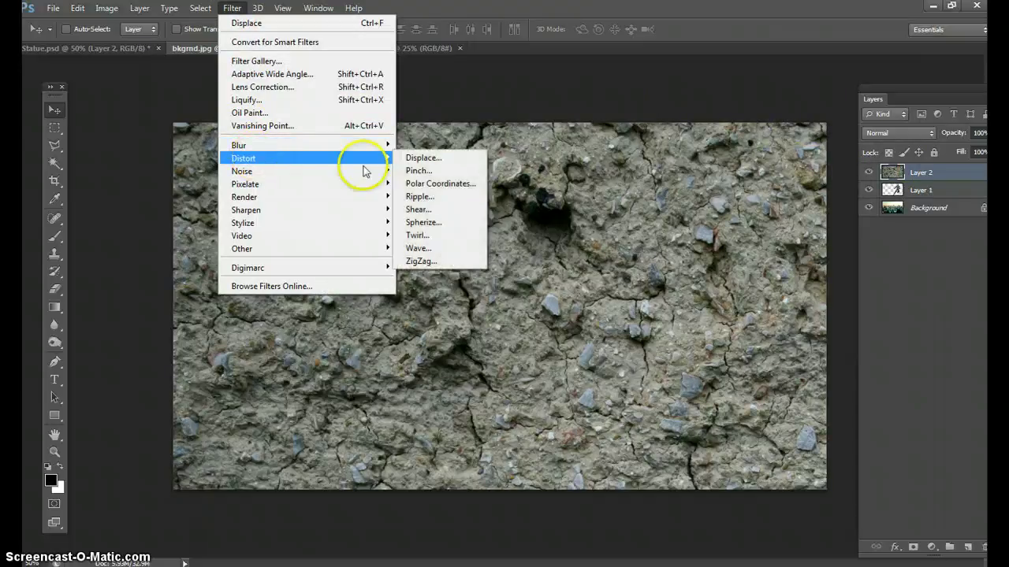
left_click(446, 159)
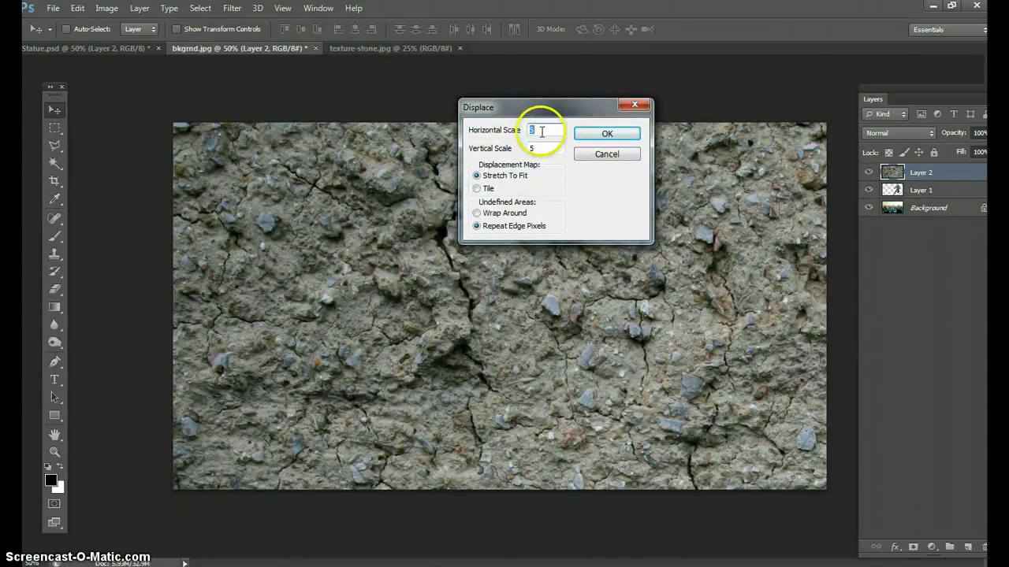
left_click(484, 177)
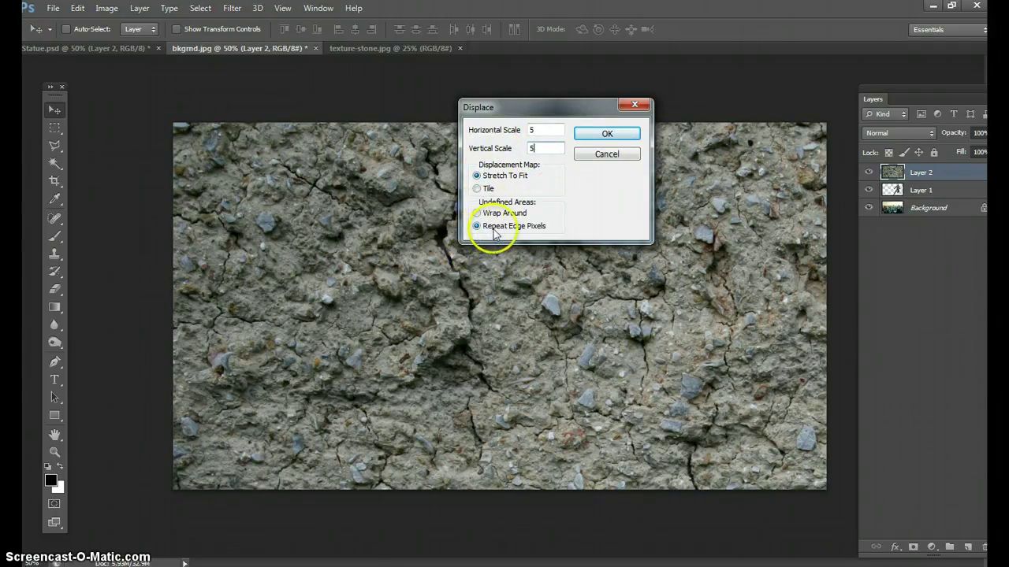
left_click(607, 134)
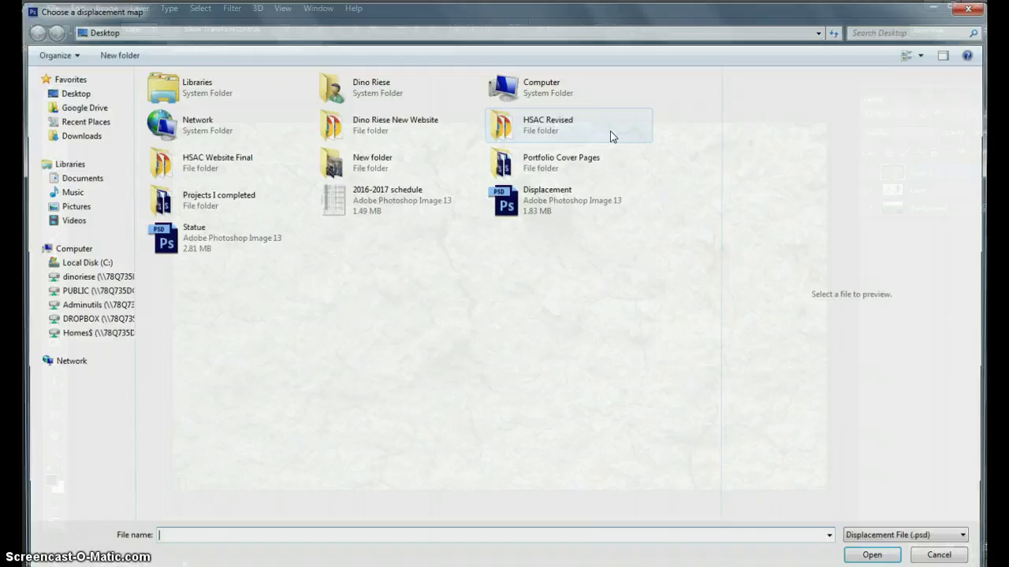
left_click(514, 206)
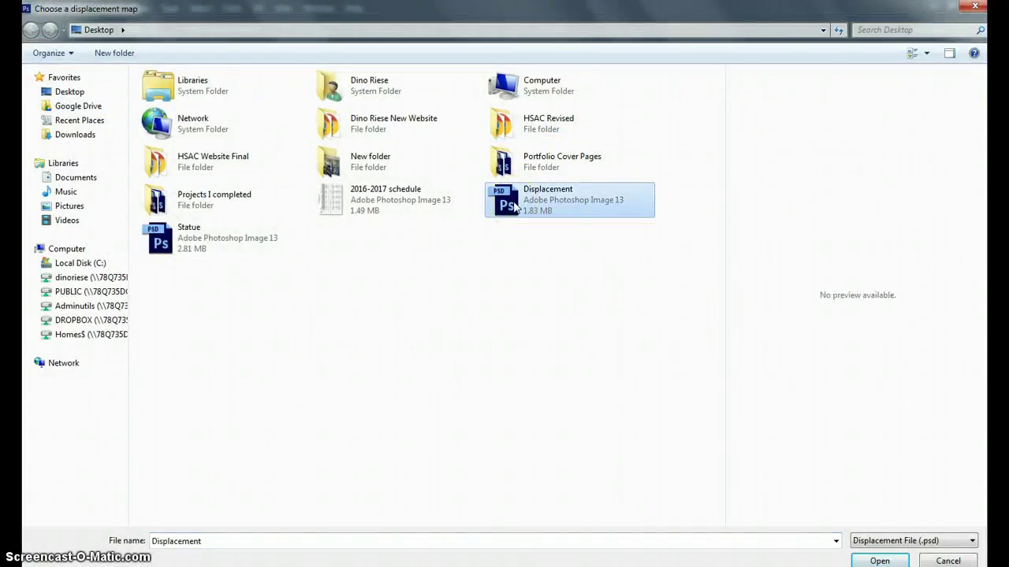
left_click(879, 561)
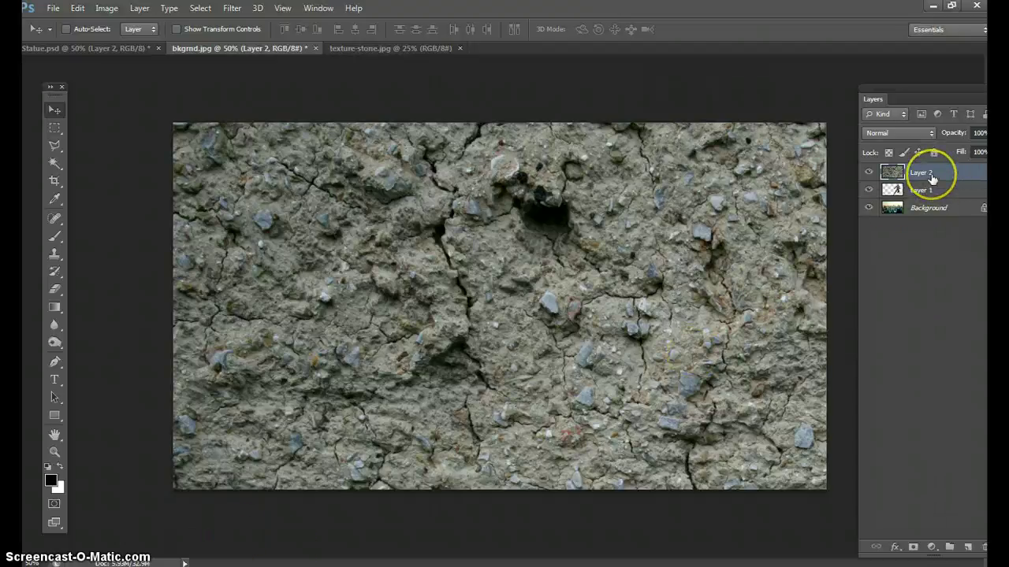
Step: Toggle the stone texture layer's visibility to compare it with the Iron Man figure on Layer 1
mouse_move(932, 180)
left_mouse_down()
mouse_move(928, 192)
mouse_move(901, 169)
mouse_move(867, 173)
mouse_move(889, 191)
mouse_move(928, 194)
left_mouse_up()
left_click(868, 175)
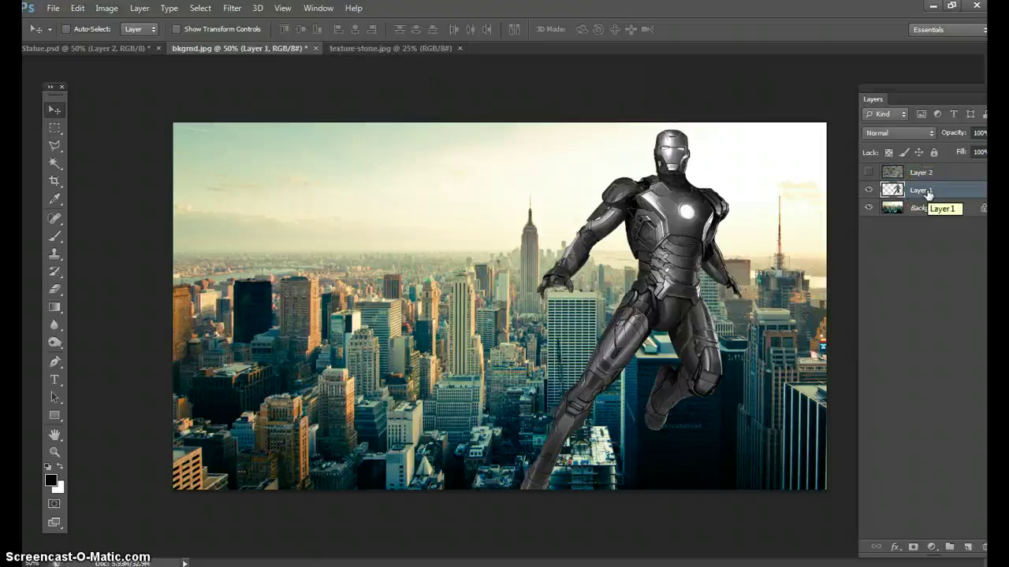
left_click(868, 172)
left_click(934, 175)
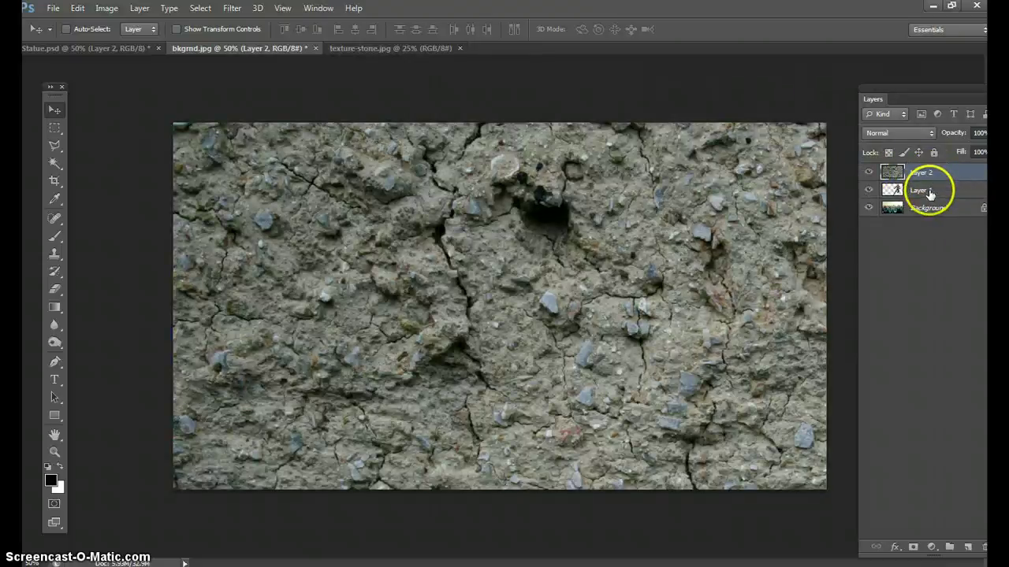
left_click(924, 191, "shift")
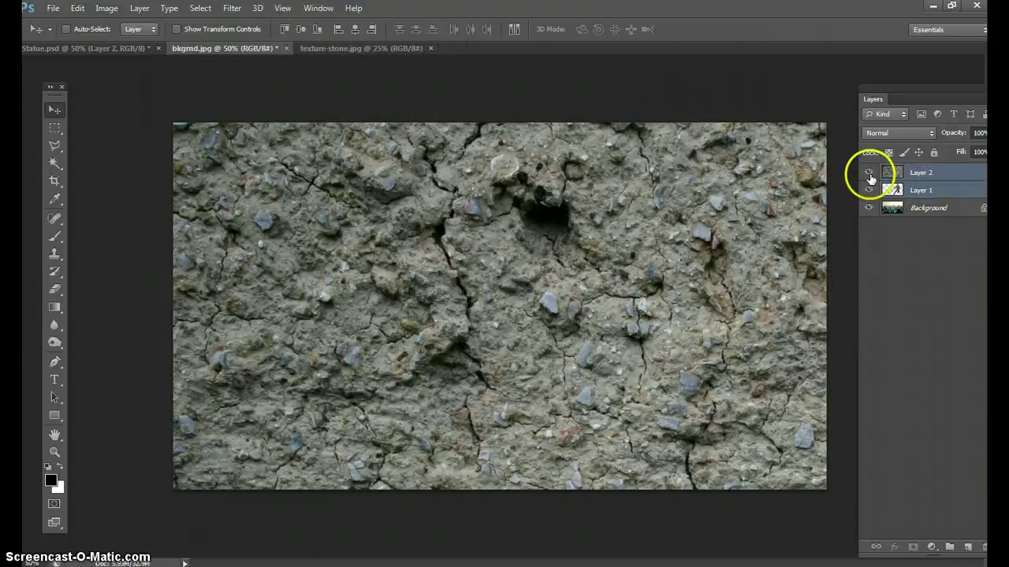
left_click(869, 172)
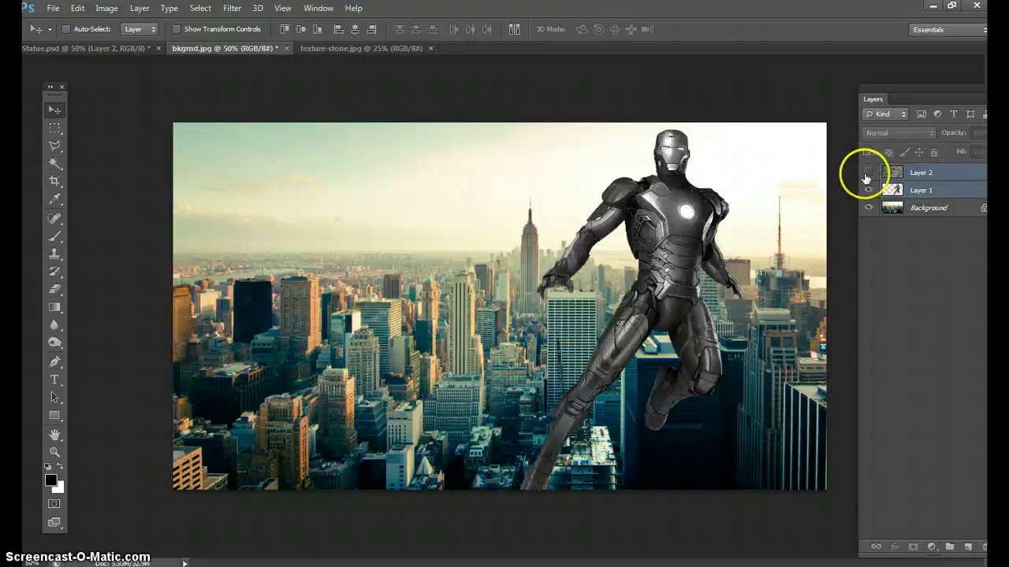
left_click(868, 173)
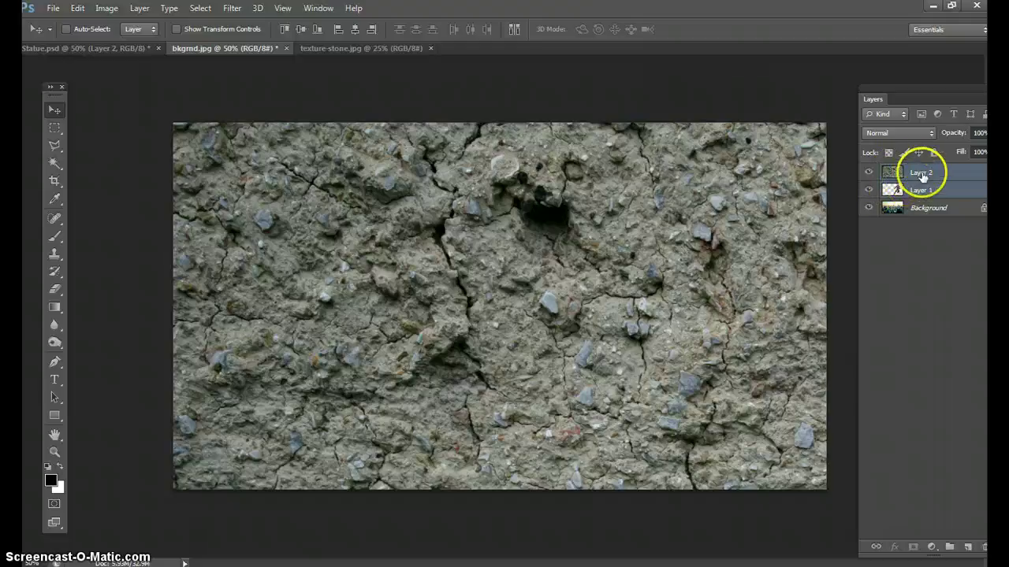
Step: Load the Iron Man outline as a selection and add it as a layer mask on stone Layer 2
left_click(893, 190, "ctrl")
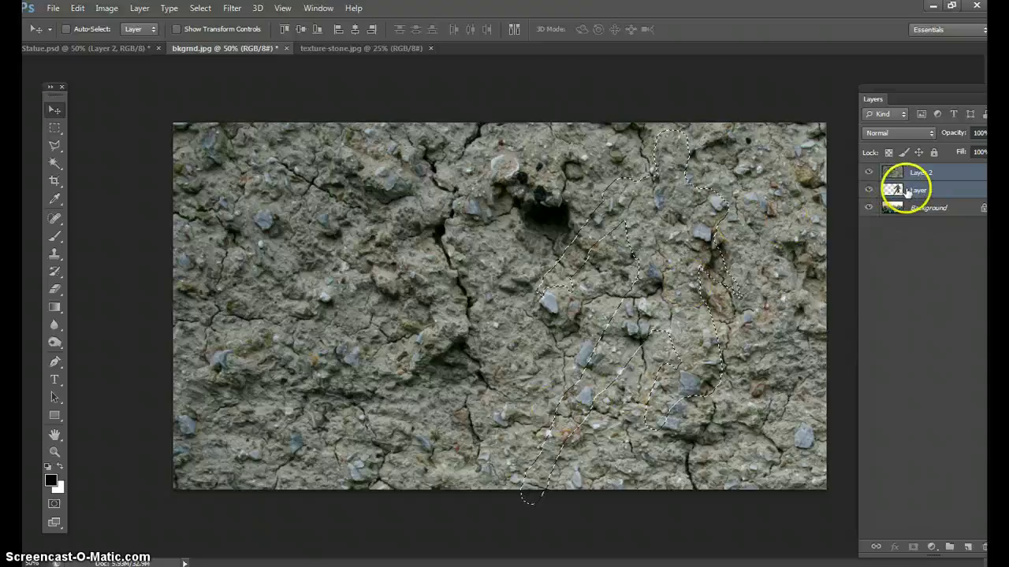
left_click(922, 173)
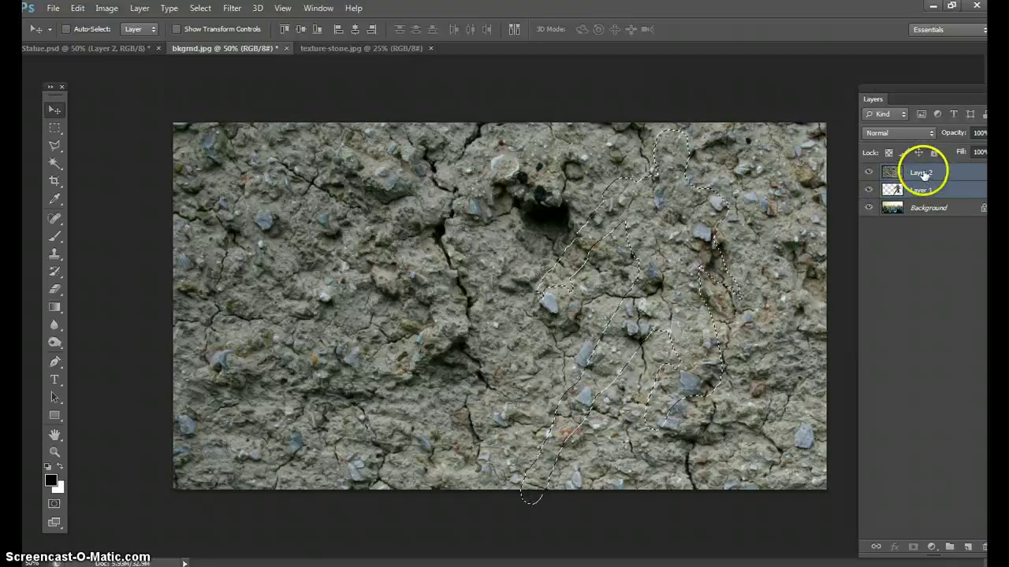
left_click(150, 552)
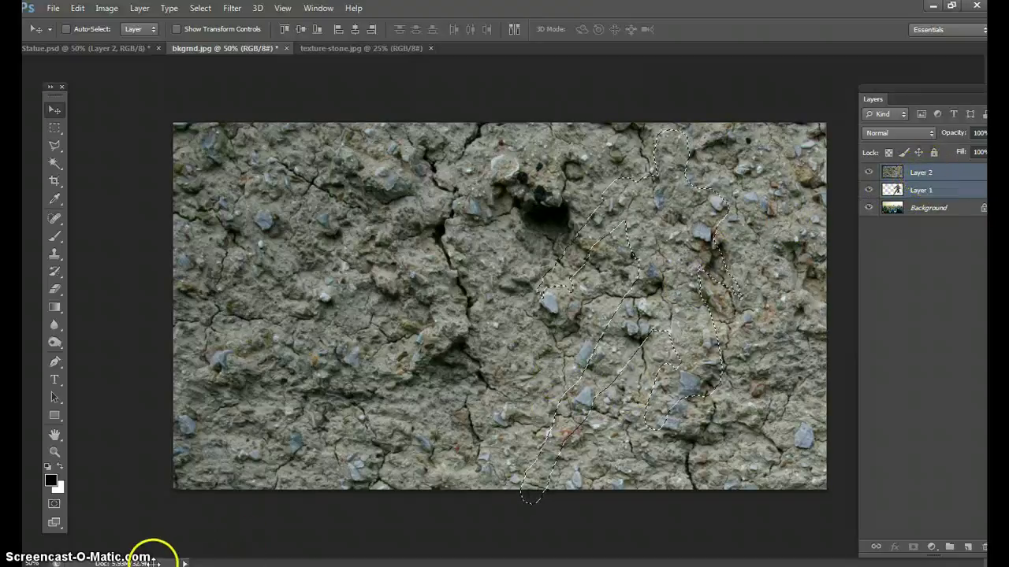
left_click_drag(926, 170, 917, 549)
left_click(914, 549)
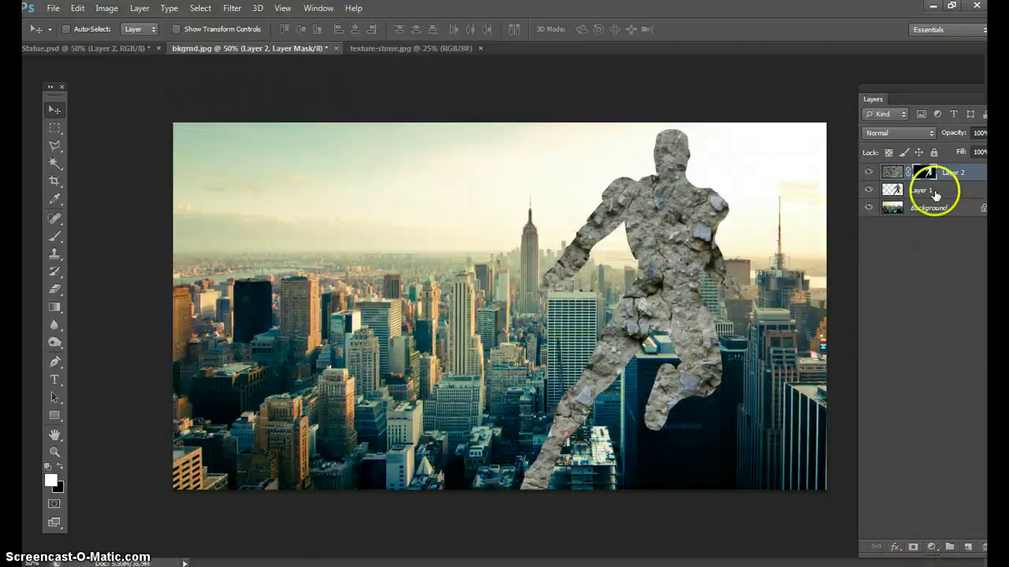
left_click(932, 174)
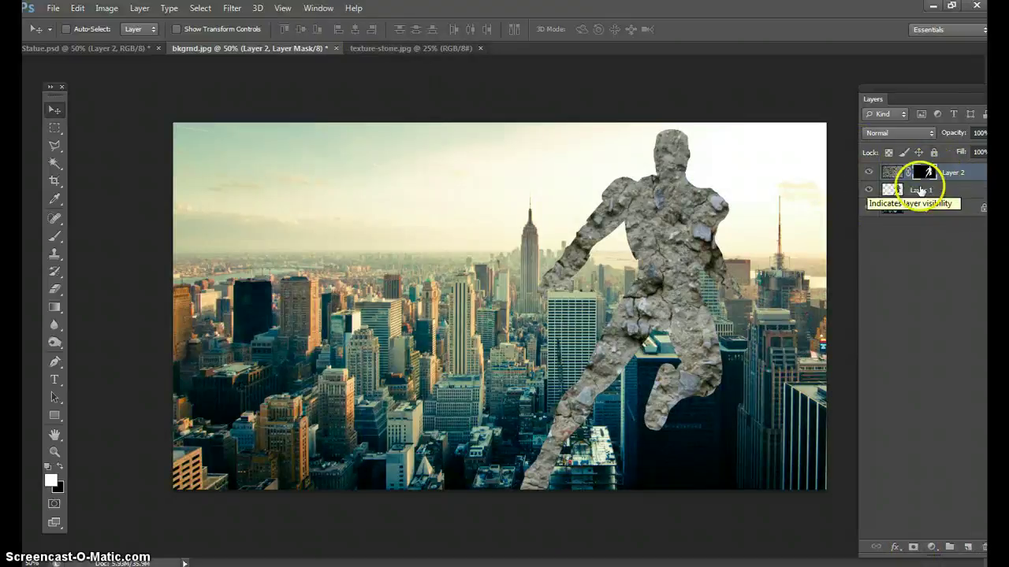
left_click(895, 175)
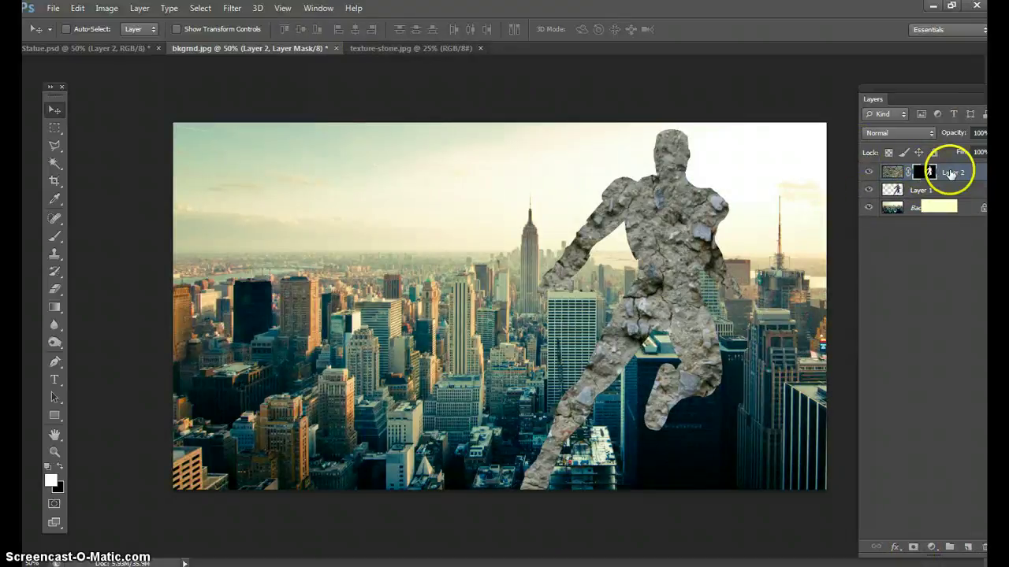
Step: Switch Layer 2's stone texture image from Normal to Multiply blend mode
left_click(894, 173)
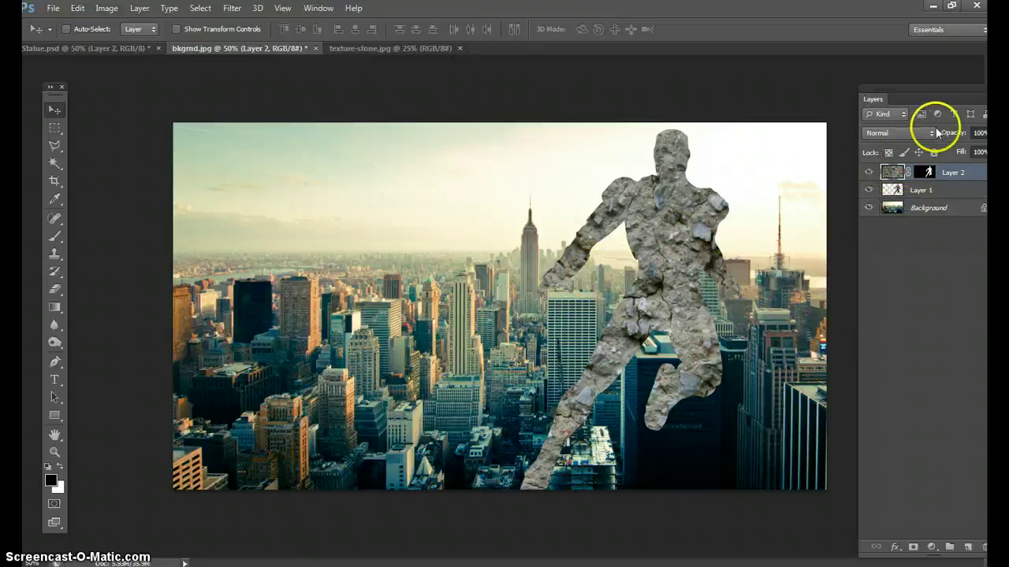
left_click(923, 134)
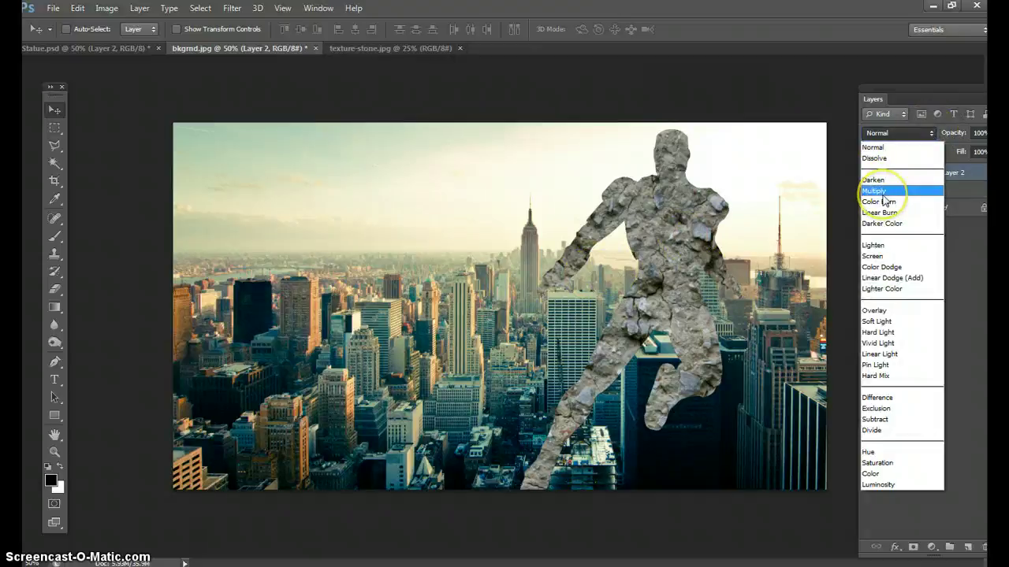
left_click(881, 191)
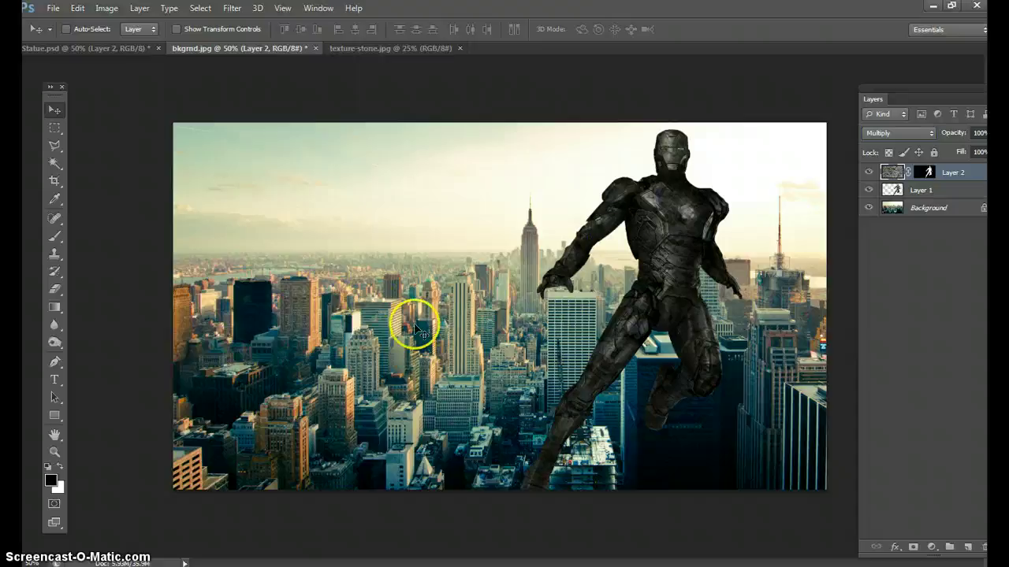
Step: Apply Levels to Layer 2 with the white input at 174 to brighten the stone
left_click(932, 173)
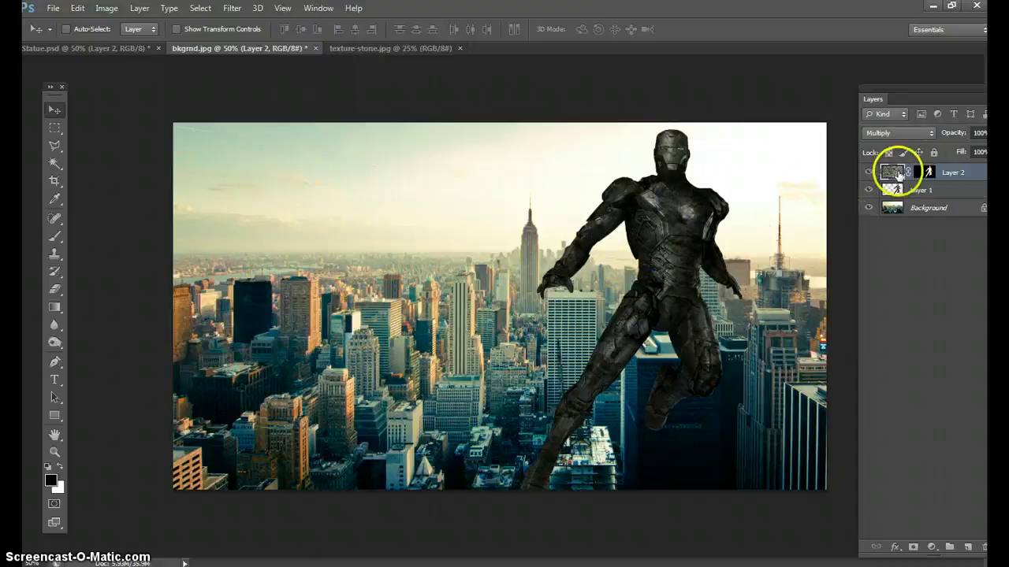
key("ctrl+l")
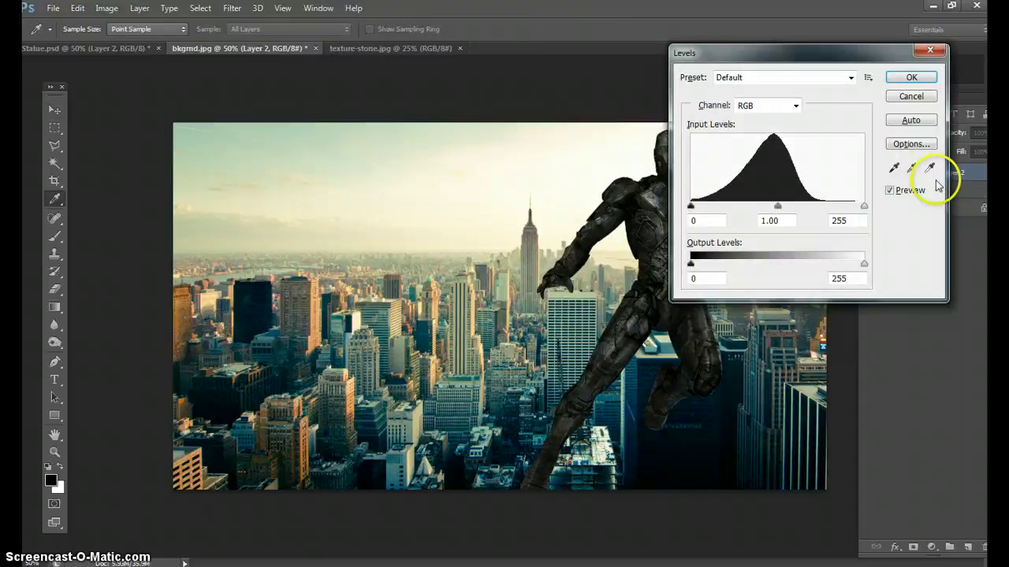
left_click_drag(832, 55, 919, 108)
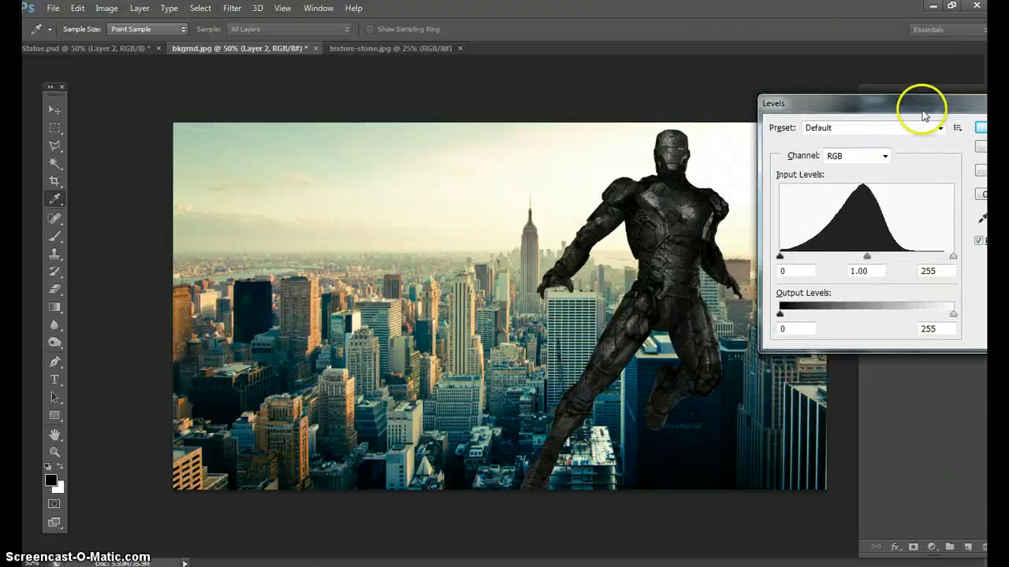
left_click_drag(946, 257, 900, 257)
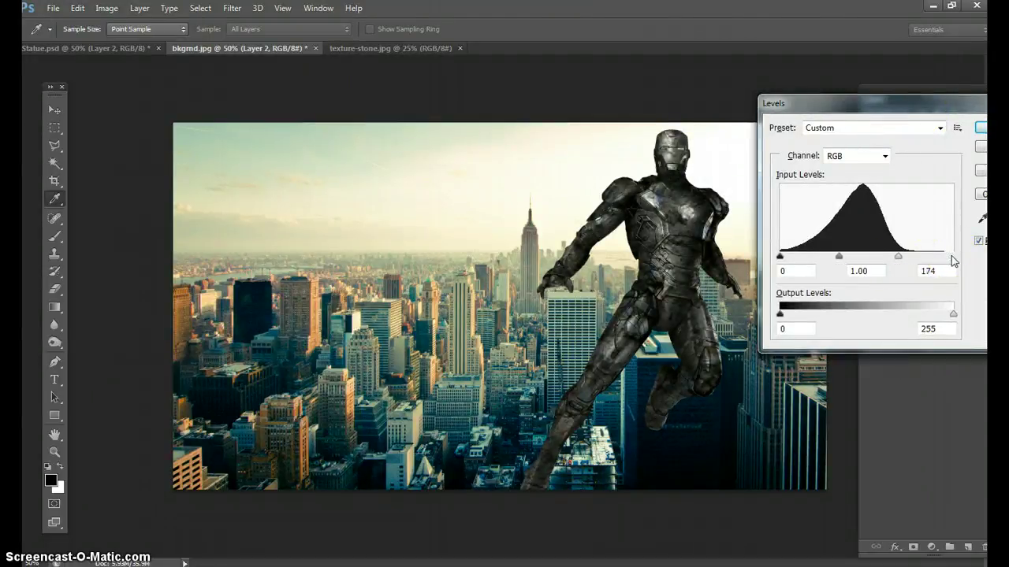
left_click_drag(901, 103, 280, 93)
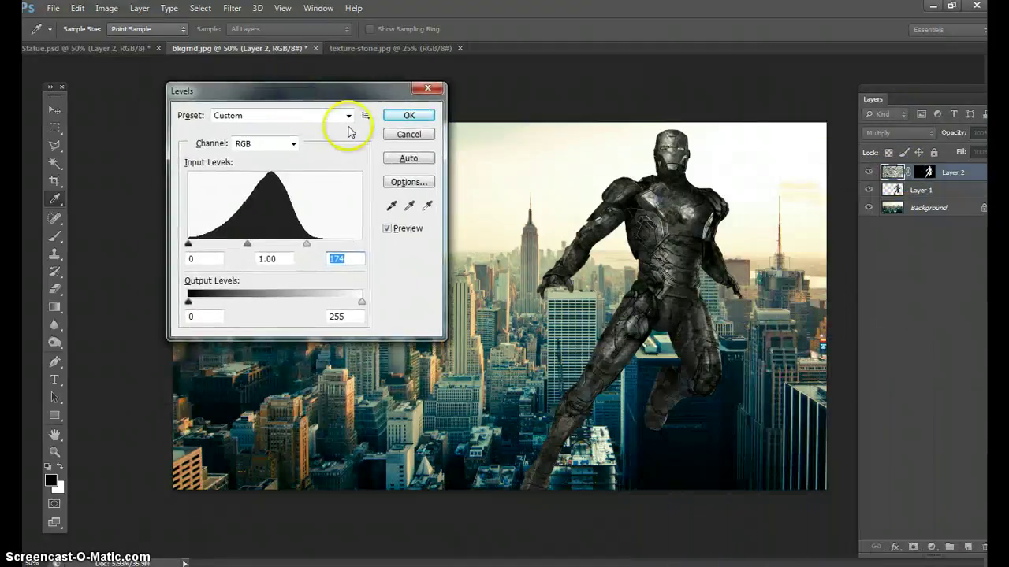
left_click(408, 116)
Step: Select Layer 1 and pull the Levels white input slider down to brighten the statue
key("v")
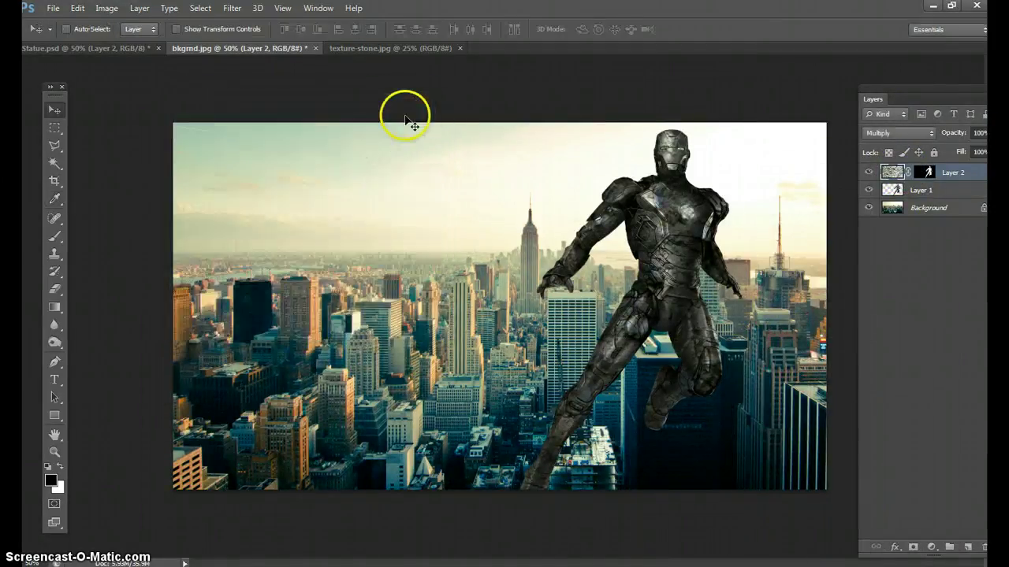
left_click(936, 194)
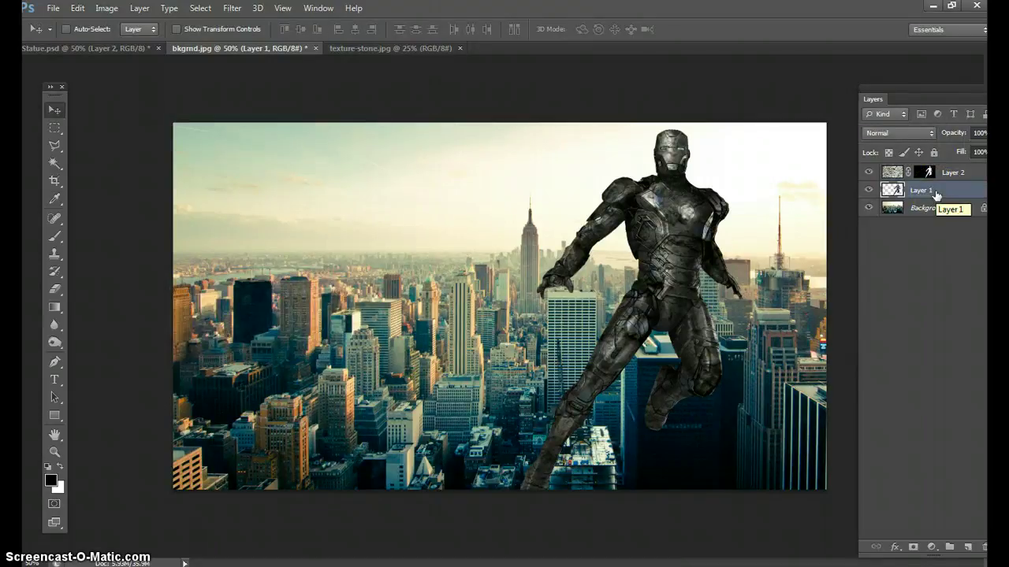
left_click(106, 9)
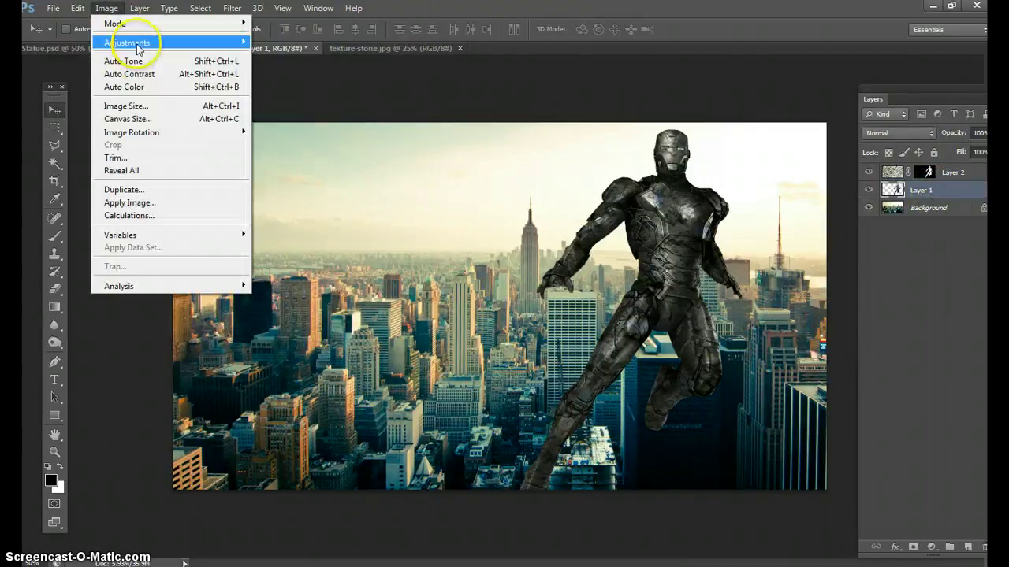
mouse_move(135, 42)
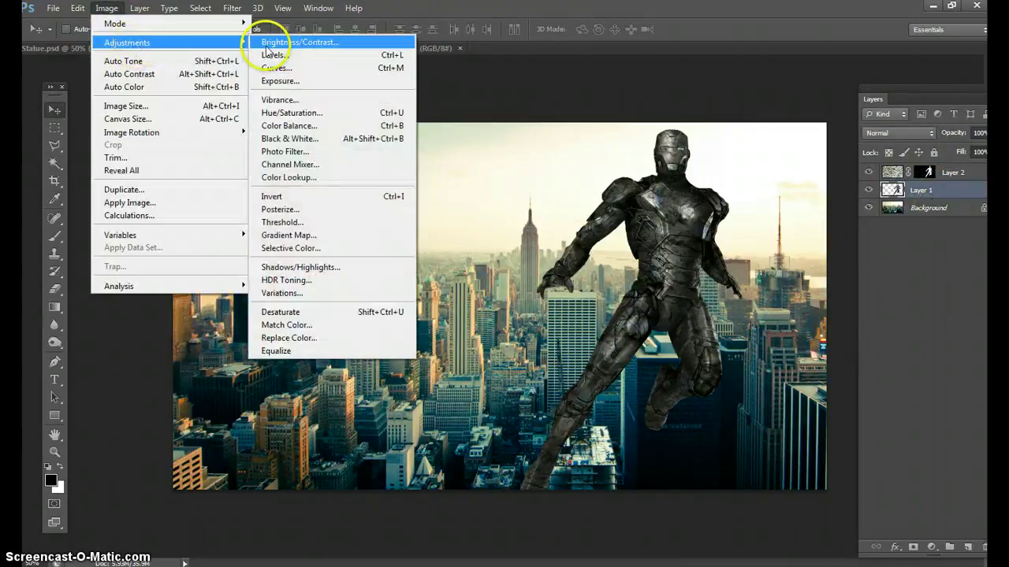
left_click(398, 57)
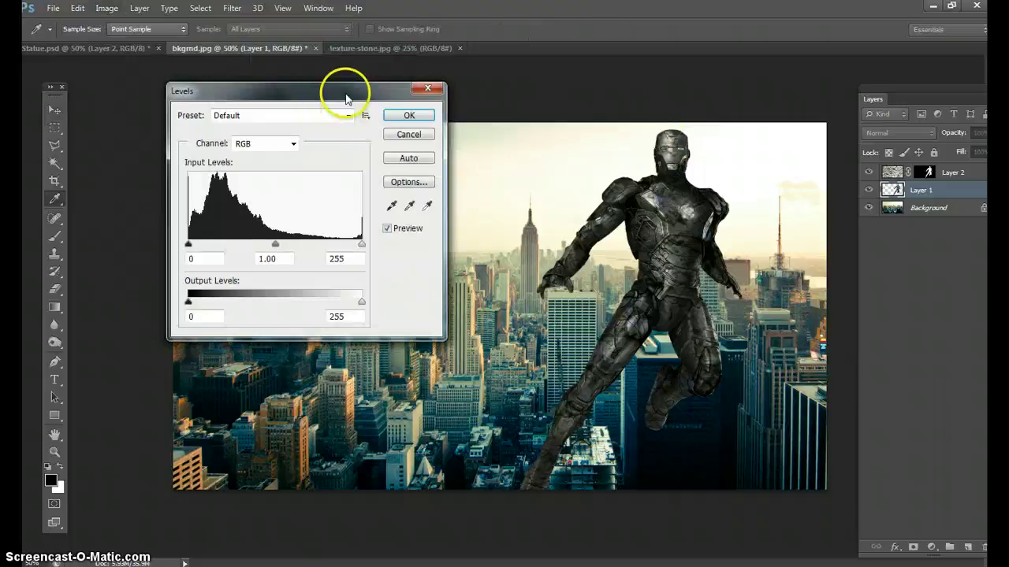
left_click_drag(367, 97, 372, 130)
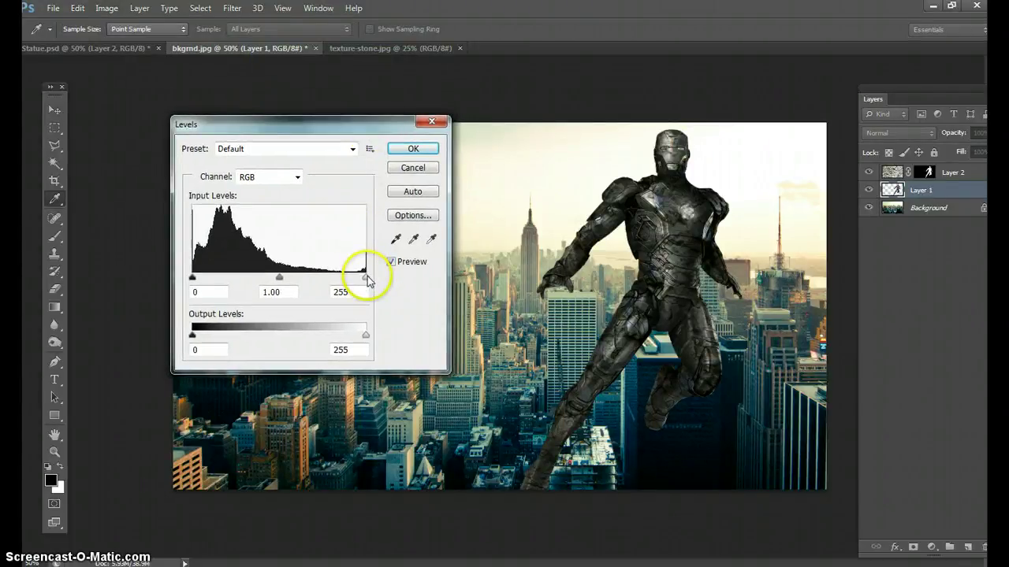
left_click_drag(360, 278, 296, 277)
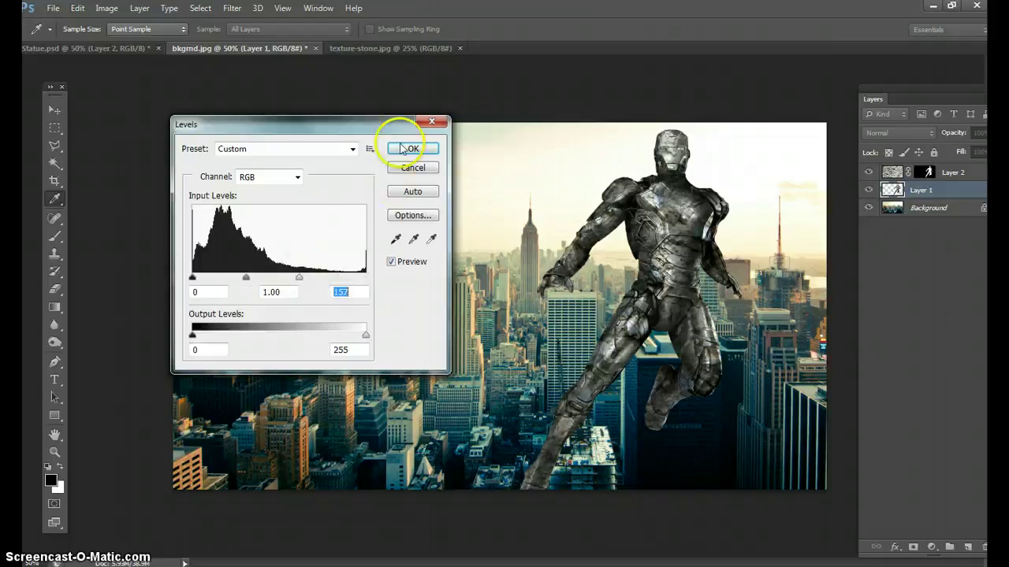
Step: Fine-tune the statue's Levels white input to 177 and apply it
left_click_drag(367, 126, 881, 556)
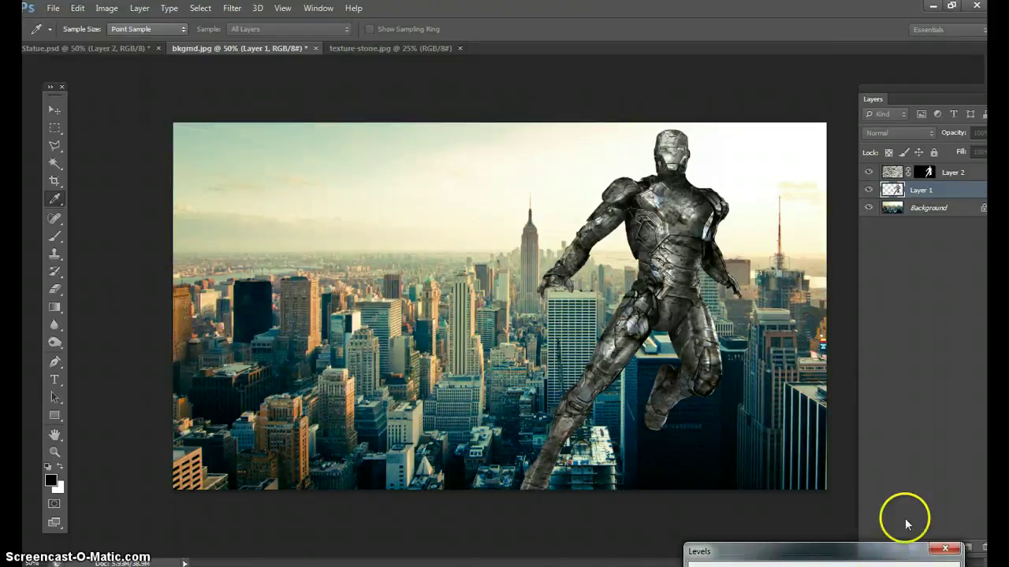
left_click_drag(881, 554, 957, 144)
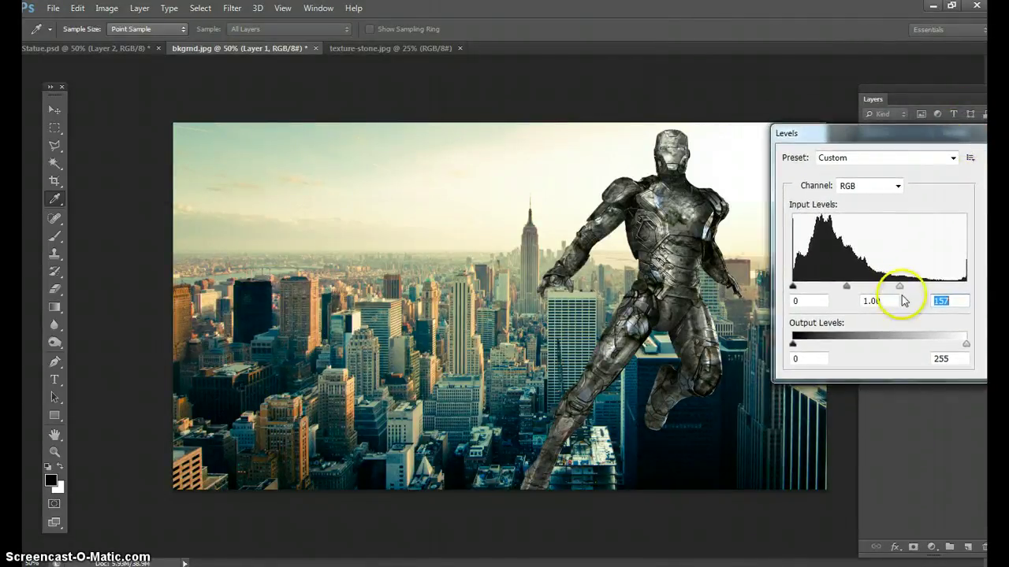
type("208")
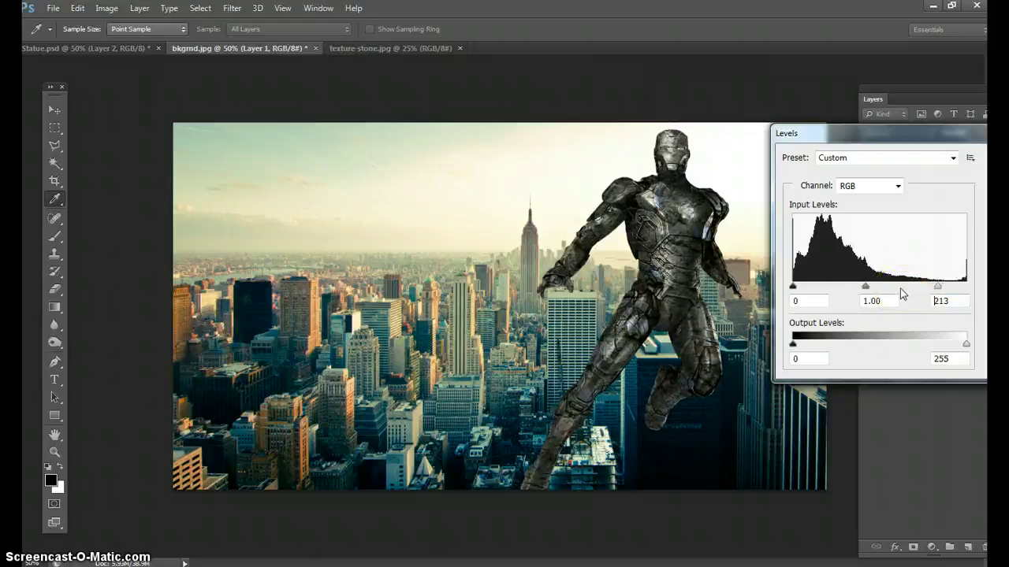
key("shift+Down")
key("shift+Down")
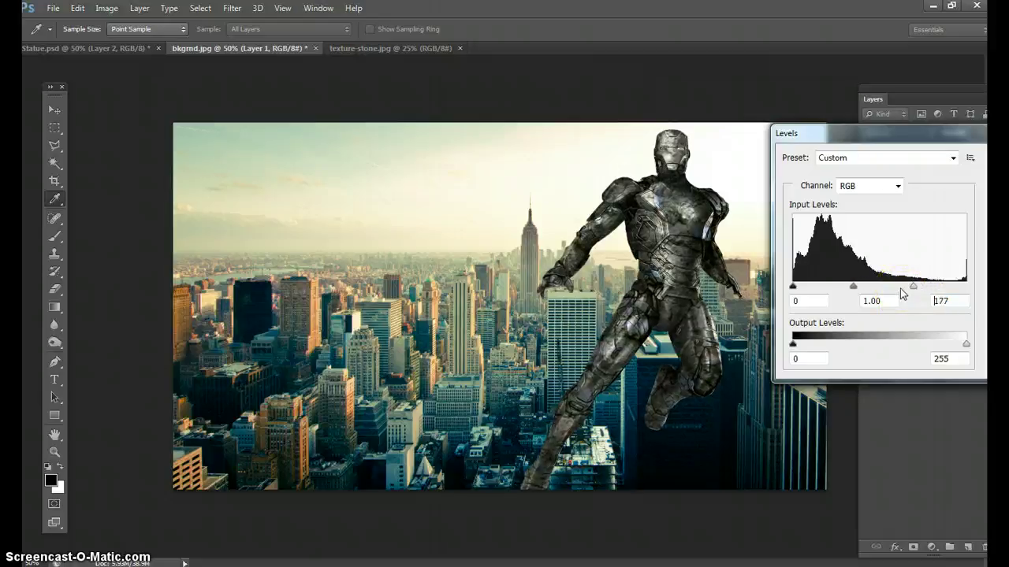
left_click_drag(909, 139, 743, 162)
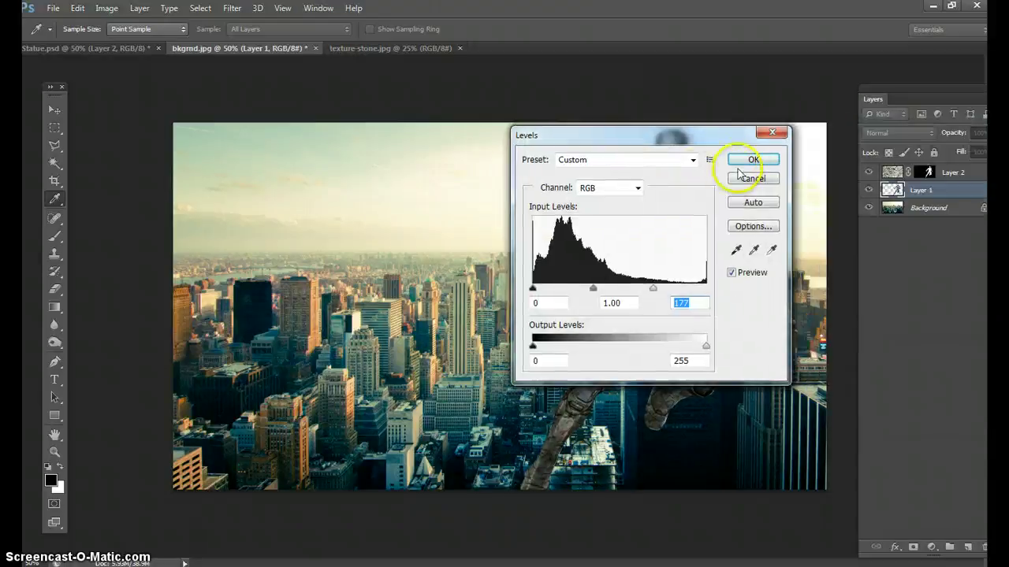
left_click(748, 164)
key("v")
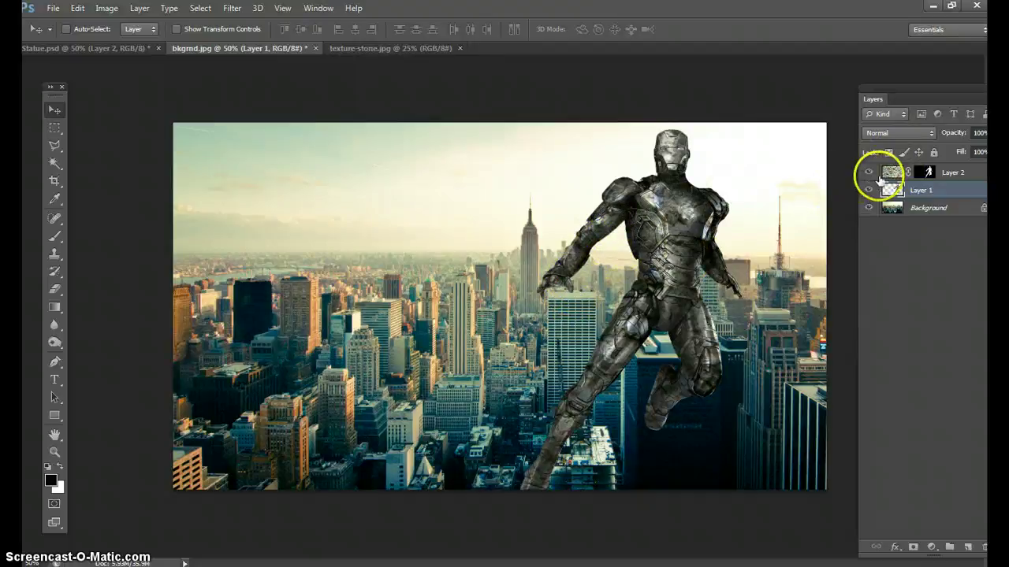
Step: On Layer 2, set up a soft 40 px Brush in Multiply mode at 40% opacity
left_click(896, 175)
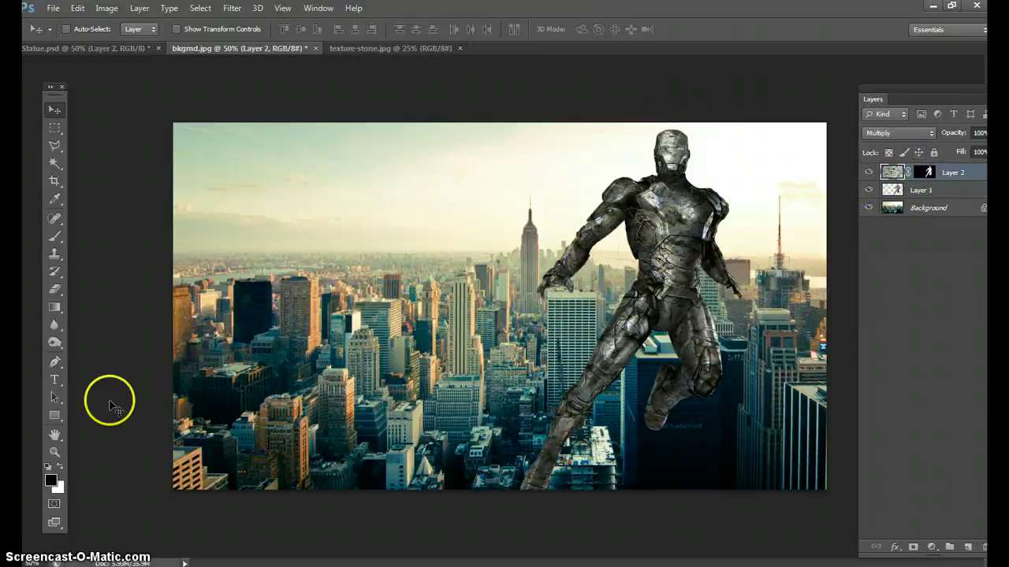
left_click(55, 235)
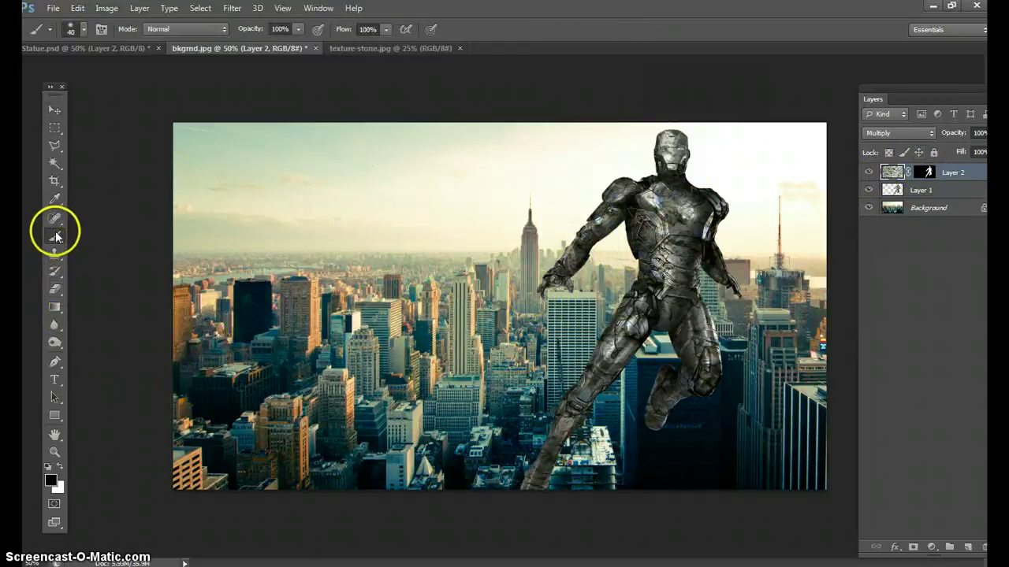
left_click(85, 30)
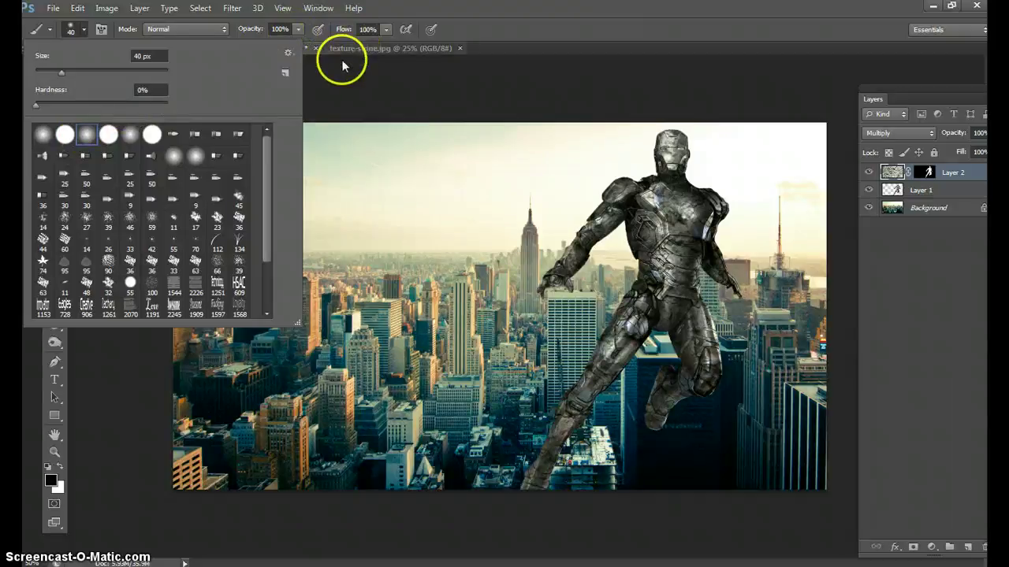
left_click(367, 93)
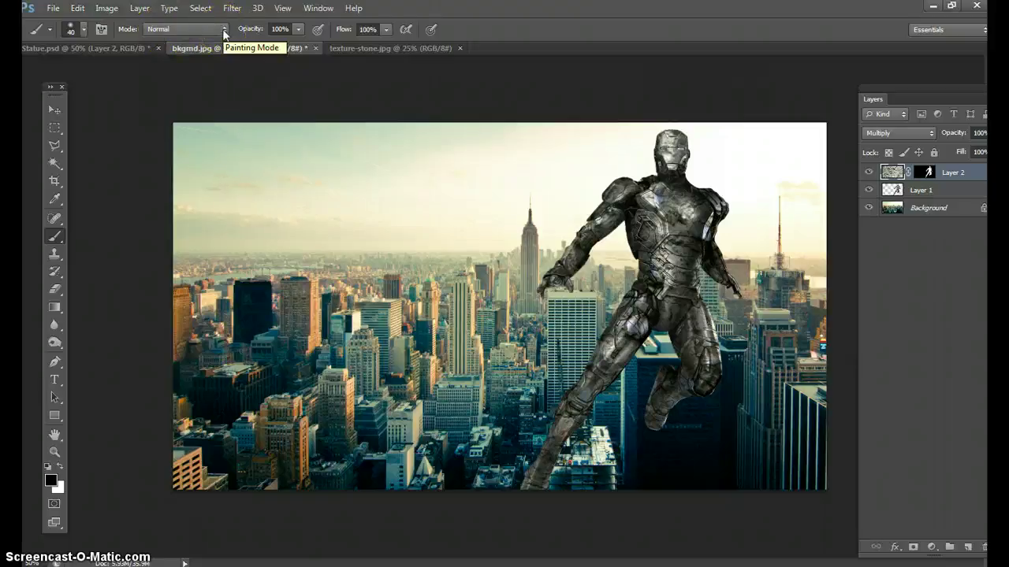
left_click(224, 30)
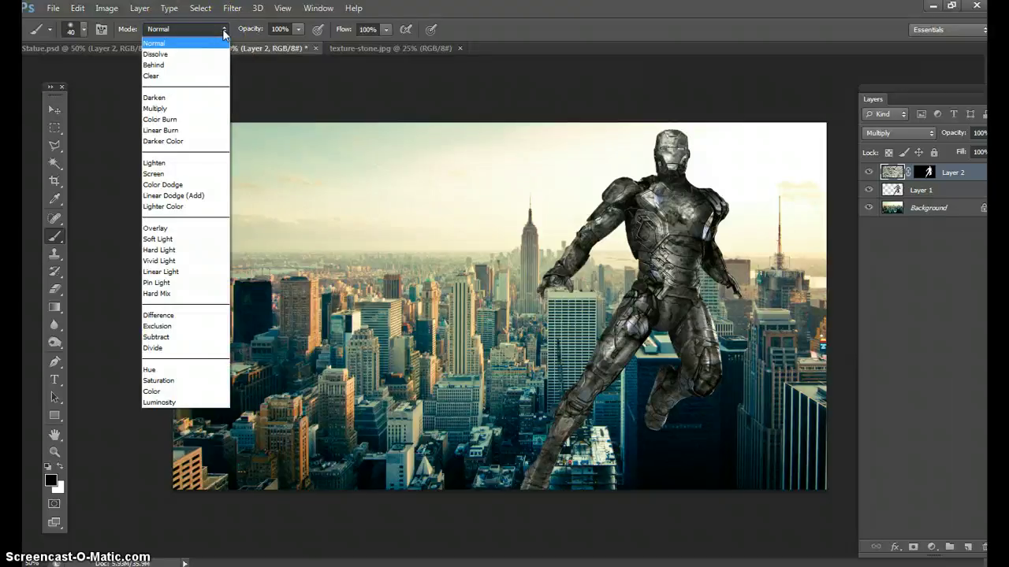
left_click(169, 108)
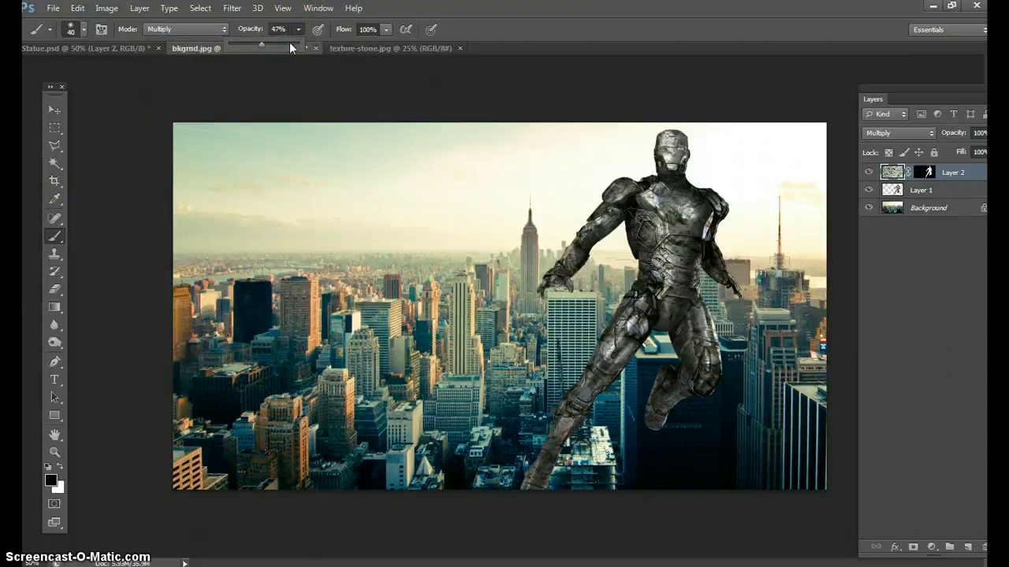
left_click_drag(290, 43, 256, 43)
Step: Brush dark shadows over the statue's arm, chest, lower leg and hip on Layer 2
left_click(454, 92)
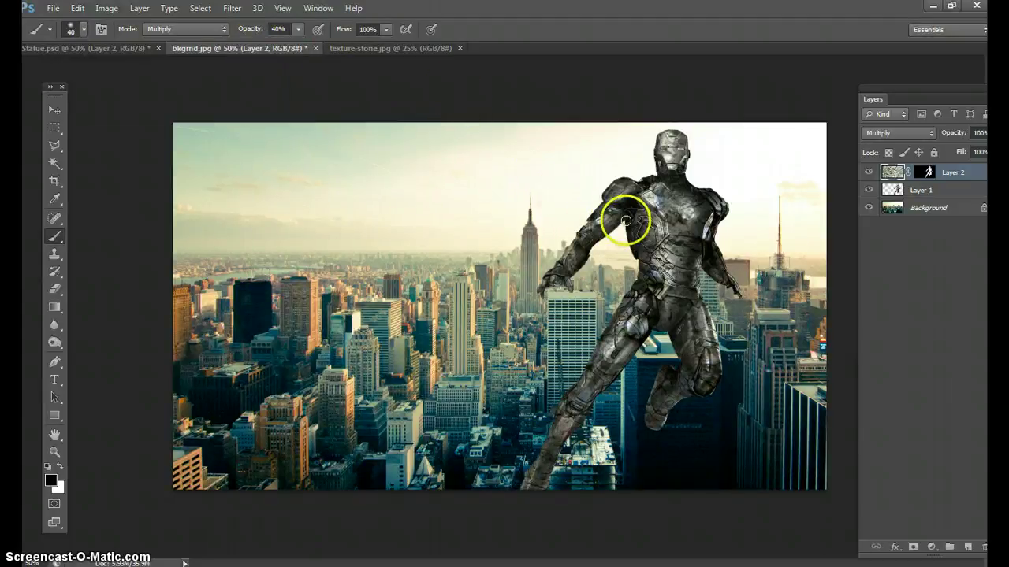
mouse_move(596, 241)
left_mouse_down()
mouse_move(617, 222)
mouse_move(605, 232)
left_mouse_up()
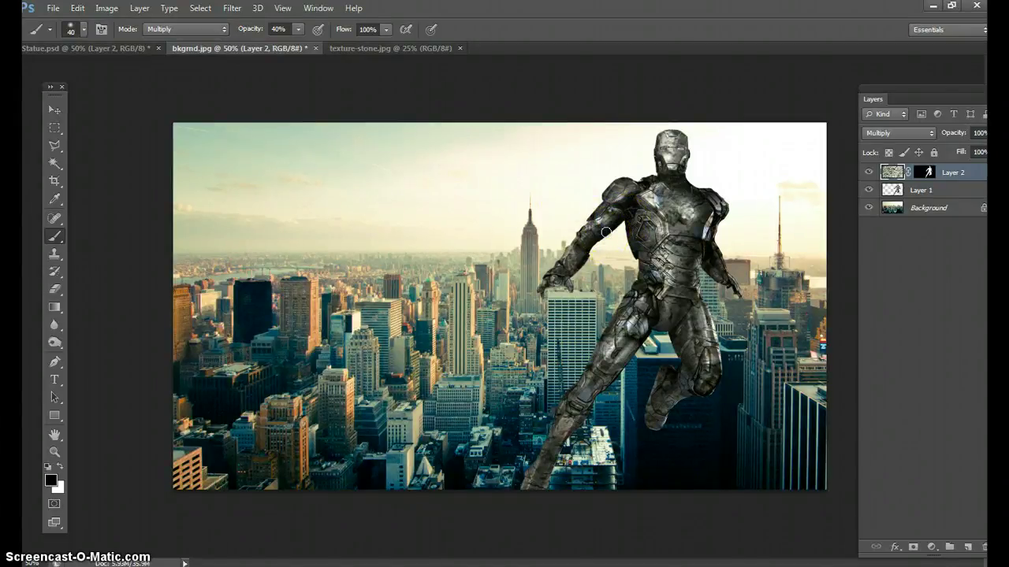
mouse_move(567, 287)
left_mouse_down()
mouse_move(597, 242)
mouse_move(653, 227)
mouse_move(628, 227)
mouse_move(634, 281)
mouse_move(664, 341)
mouse_move(662, 312)
mouse_move(627, 364)
left_mouse_up()
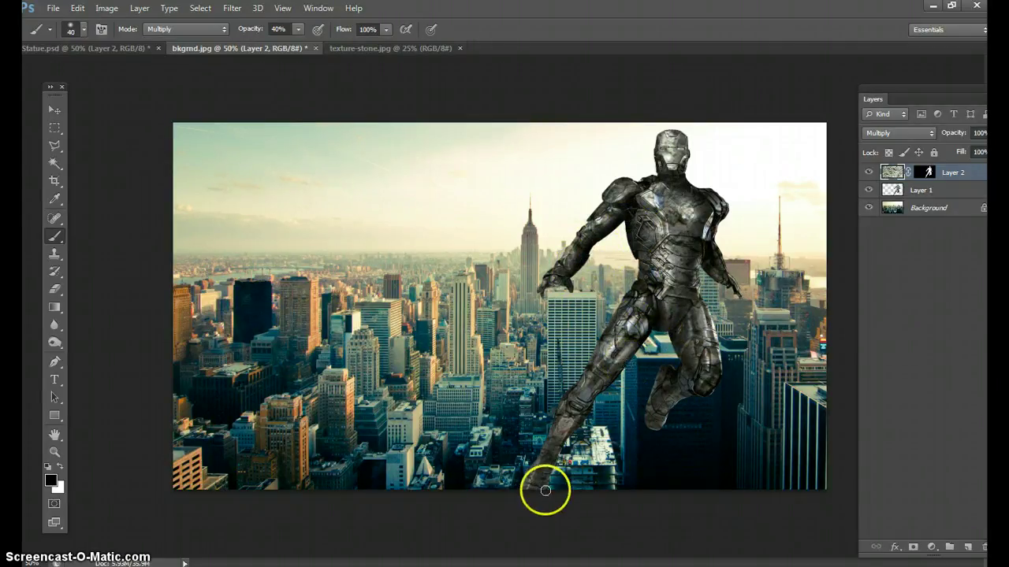
mouse_move(545, 493)
left_mouse_down()
mouse_move(605, 383)
mouse_move(599, 389)
mouse_move(668, 354)
mouse_move(671, 335)
mouse_move(681, 358)
mouse_move(679, 340)
mouse_move(693, 349)
mouse_move(678, 332)
mouse_move(708, 272)
mouse_move(702, 236)
mouse_move(715, 278)
mouse_move(720, 234)
mouse_move(709, 245)
mouse_move(683, 169)
mouse_move(689, 184)
mouse_move(674, 181)
mouse_move(682, 191)
mouse_move(668, 179)
mouse_move(680, 199)
mouse_move(686, 189)
mouse_move(728, 197)
mouse_move(722, 209)
mouse_move(695, 181)
mouse_move(729, 194)
mouse_move(739, 245)
mouse_move(639, 324)
mouse_move(659, 299)
mouse_move(653, 323)
mouse_move(686, 345)
mouse_move(676, 326)
mouse_move(686, 379)
mouse_move(673, 351)
mouse_move(670, 374)
mouse_move(701, 406)
mouse_move(691, 399)
mouse_move(719, 384)
mouse_move(718, 358)
mouse_move(660, 279)
mouse_move(644, 349)
mouse_move(648, 334)
mouse_move(613, 383)
mouse_move(645, 338)
mouse_move(630, 354)
mouse_move(615, 210)
mouse_move(623, 217)
mouse_move(568, 285)
mouse_move(580, 273)
mouse_move(576, 304)
mouse_move(693, 162)
left_mouse_up()
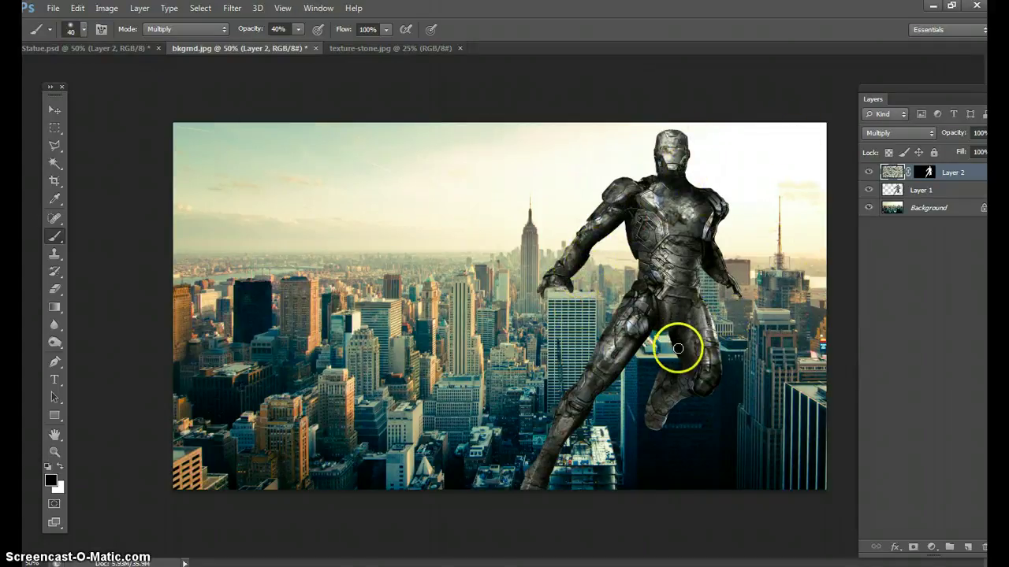
mouse_move(702, 313)
left_mouse_down()
mouse_move(698, 263)
mouse_move(712, 247)
mouse_move(701, 244)
left_mouse_up()
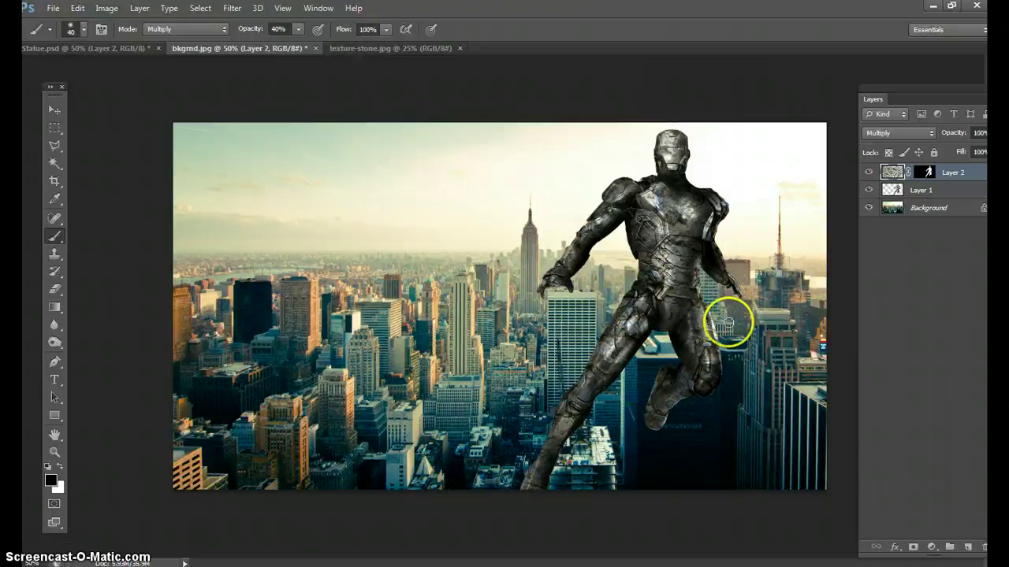
Step: Duplicate the Background layer as Background copy
left_click(938, 209)
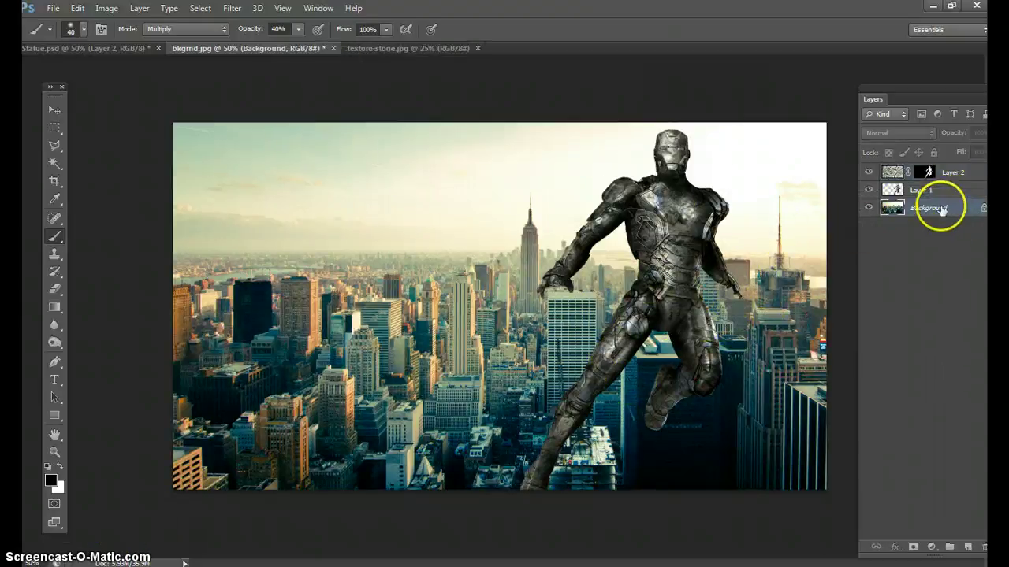
left_click_drag(934, 508, 968, 545)
left_click_drag(937, 86, 865, 78)
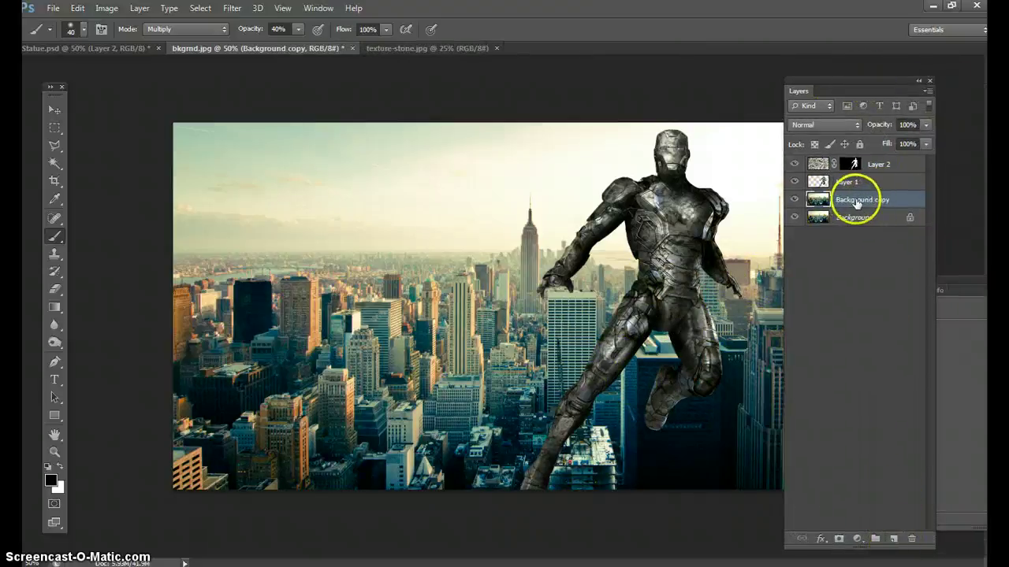
left_click_drag(850, 80, 906, 77)
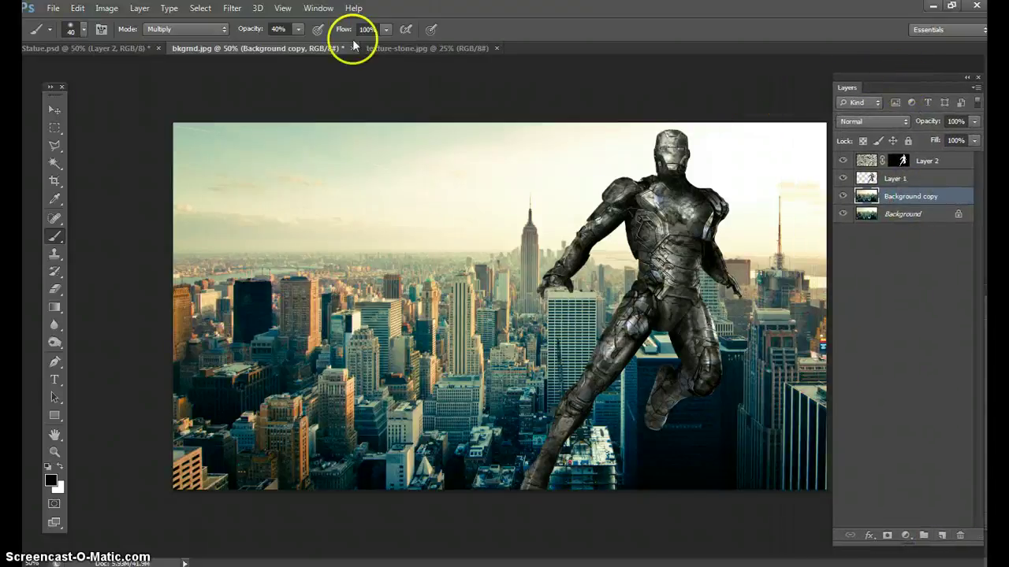
Step: Blur Background copy with a 3.5-pixel Gaussian Blur
left_click(231, 9)
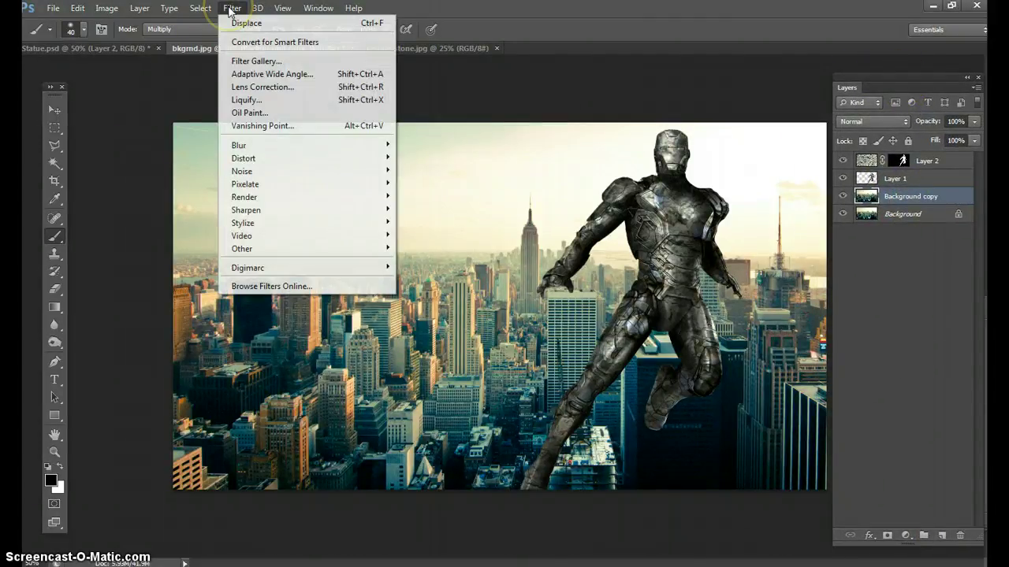
mouse_move(283, 148)
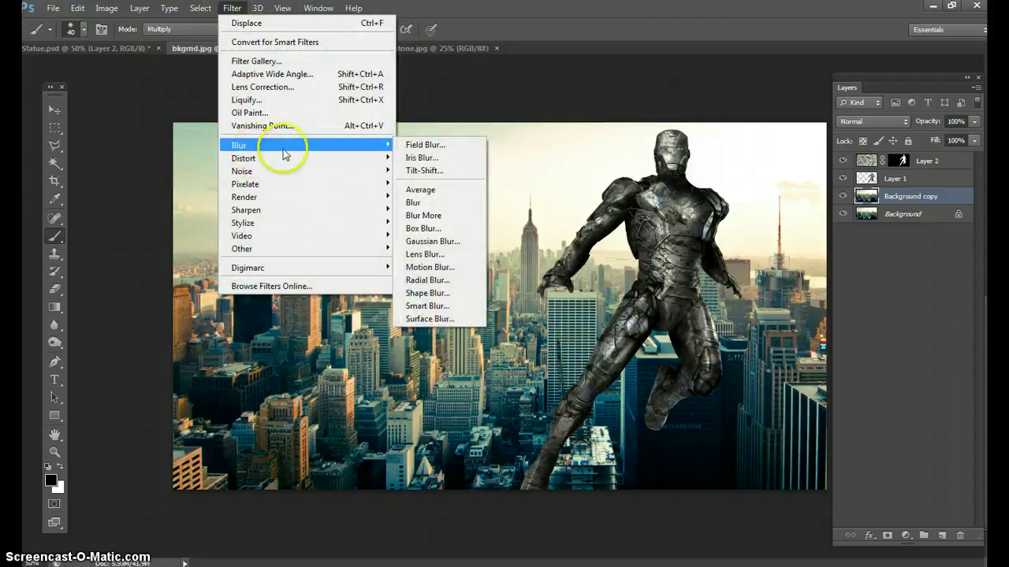
left_click(433, 242)
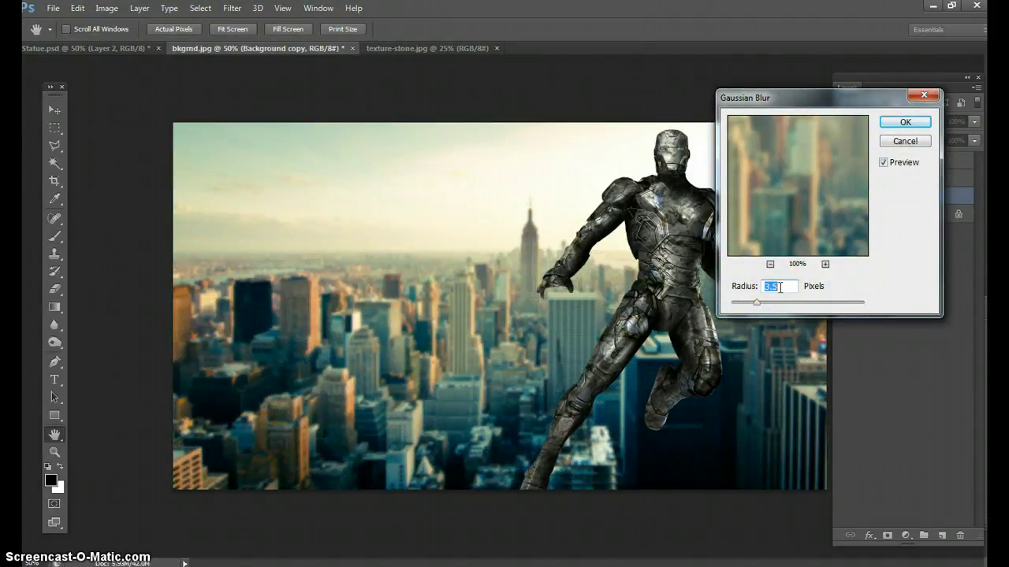
left_click(916, 128)
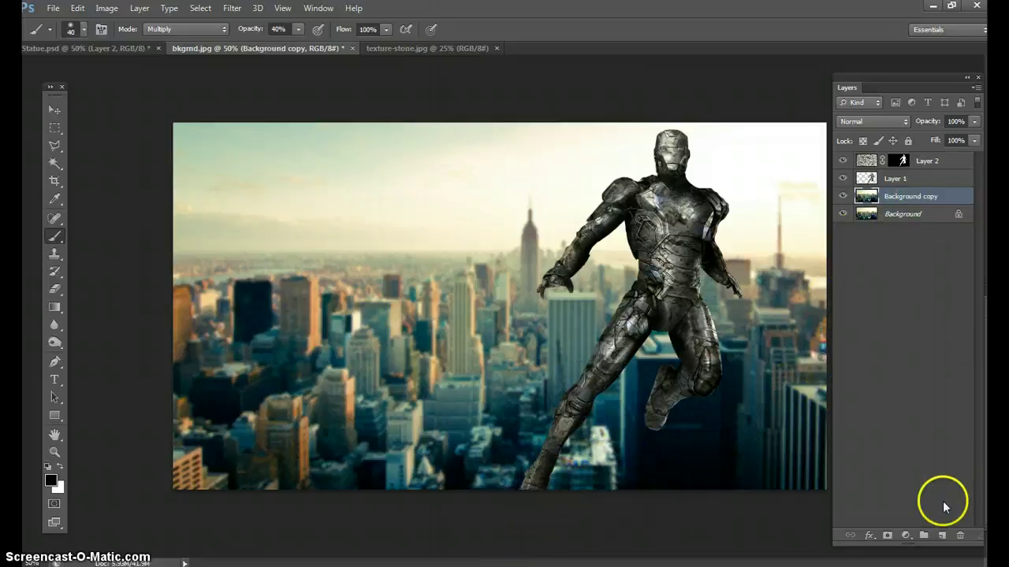
Step: Add a layer mask to Background copy and choose the black-to-white gradient preset
left_click(886, 537)
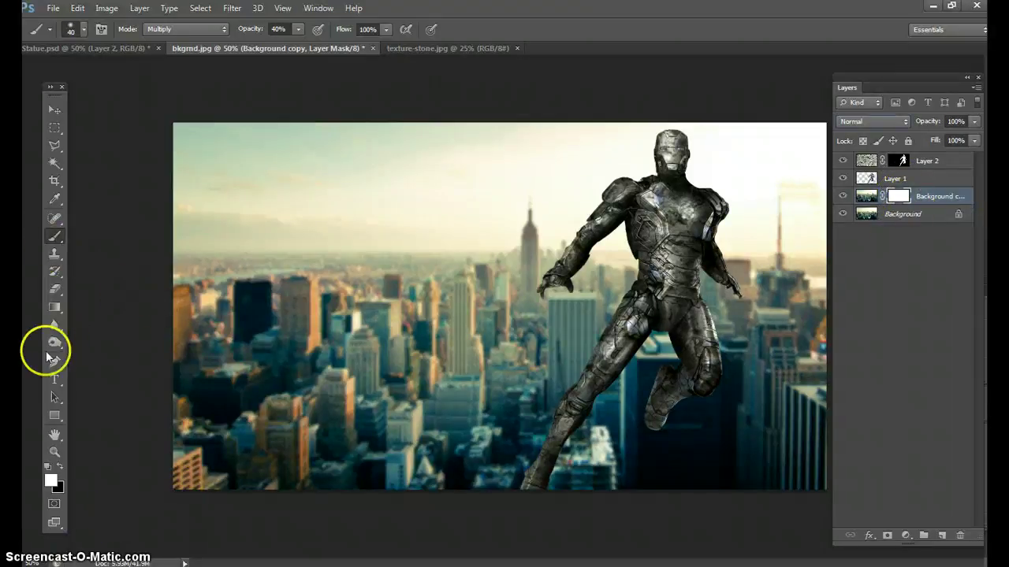
left_click(55, 308)
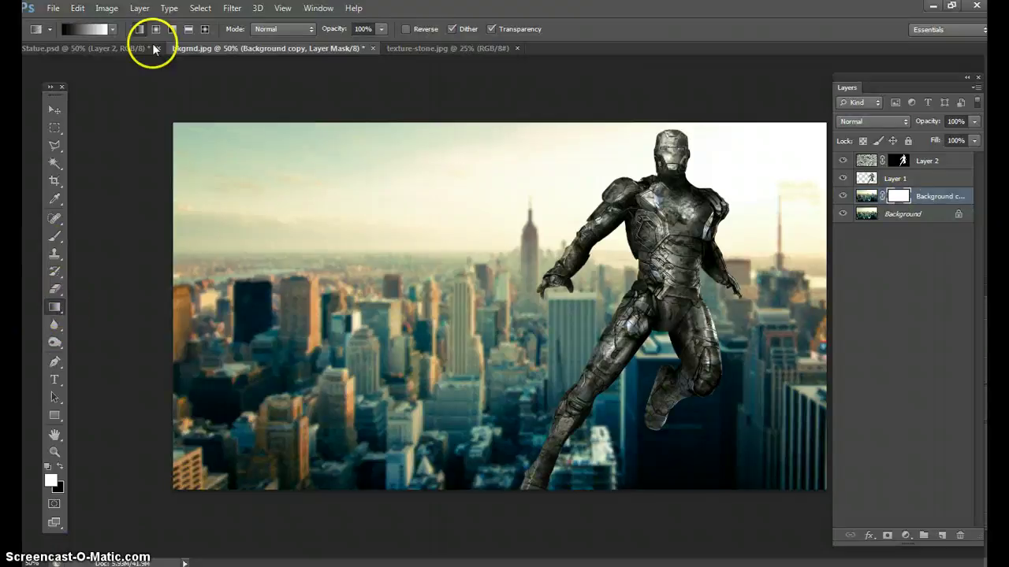
left_click(113, 29)
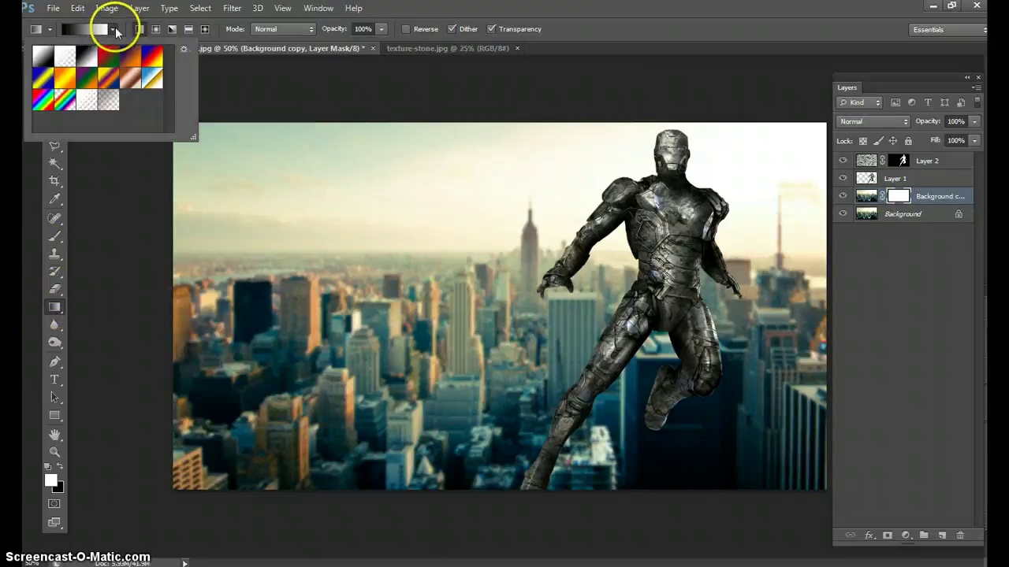
left_click(84, 54)
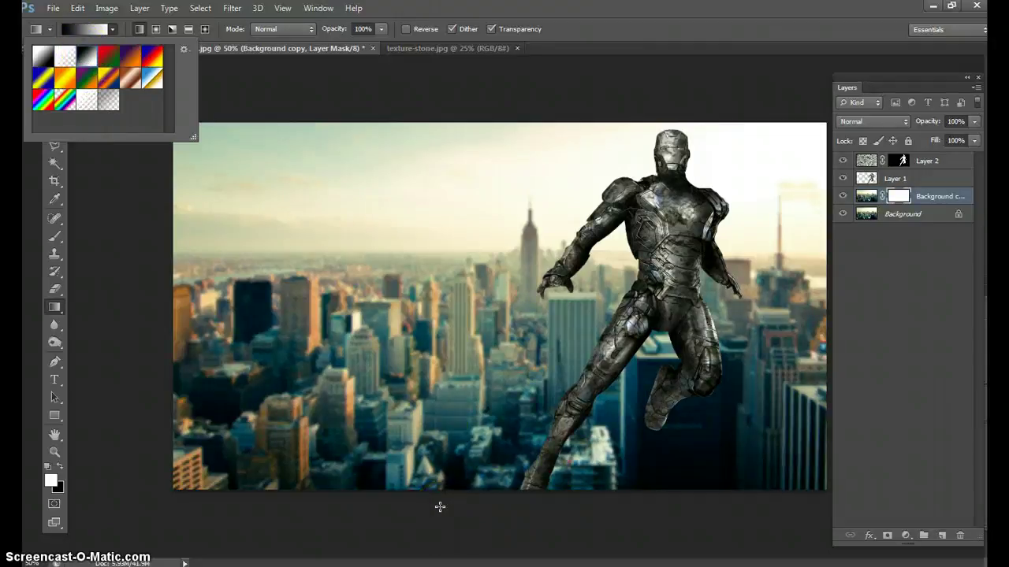
Step: Draw the mask gradient from the canvas bottom toward the horizon to fade in the blur
left_click_drag(439, 507, 493, 269)
left_click_drag(491, 500, 462, 496)
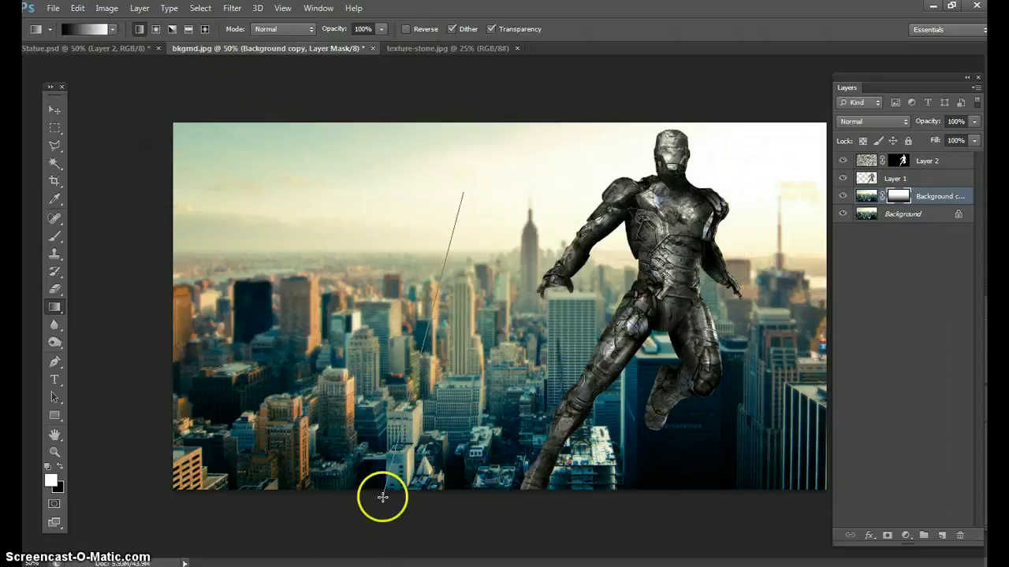
left_click_drag(382, 496, 463, 192)
left_click_drag(641, 289, 649, 286)
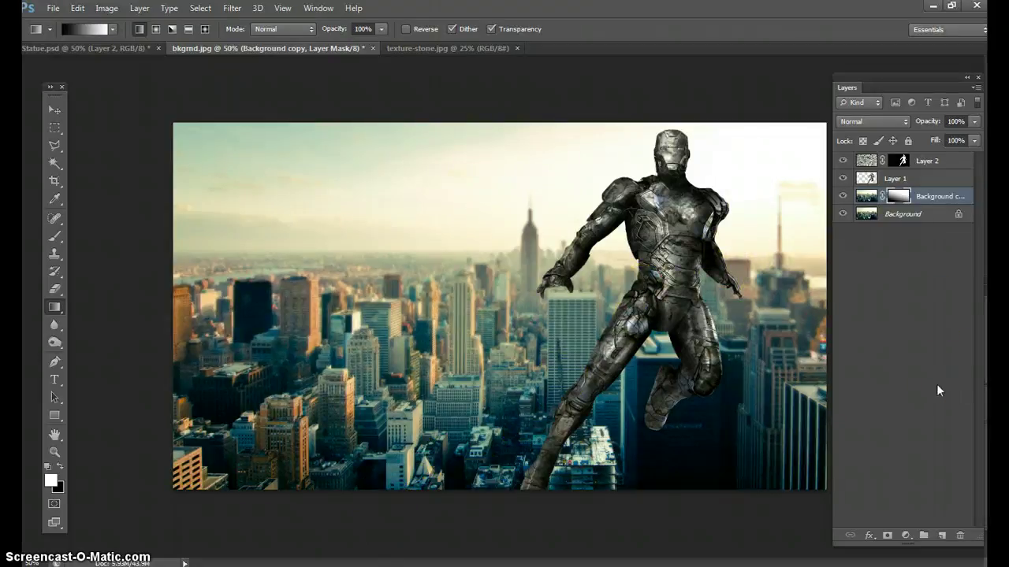
left_click_drag(691, 450, 690, 449)
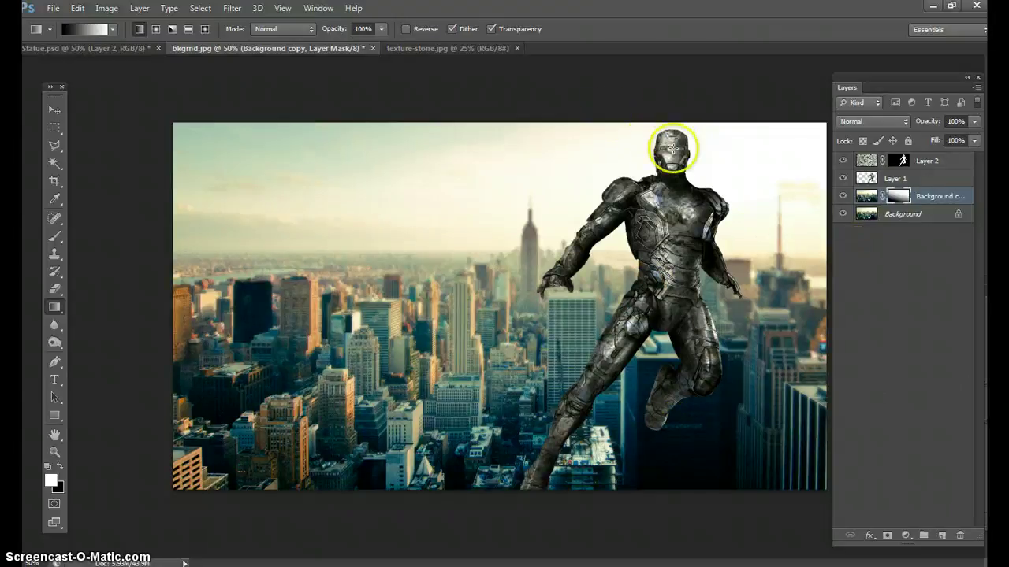
left_click(93, 49)
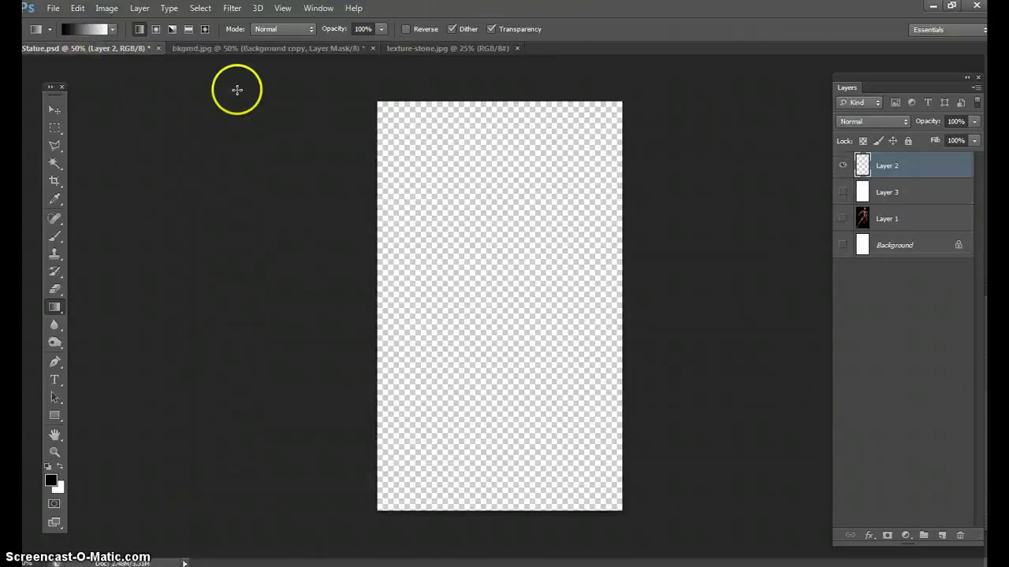
key("ctrl+v")
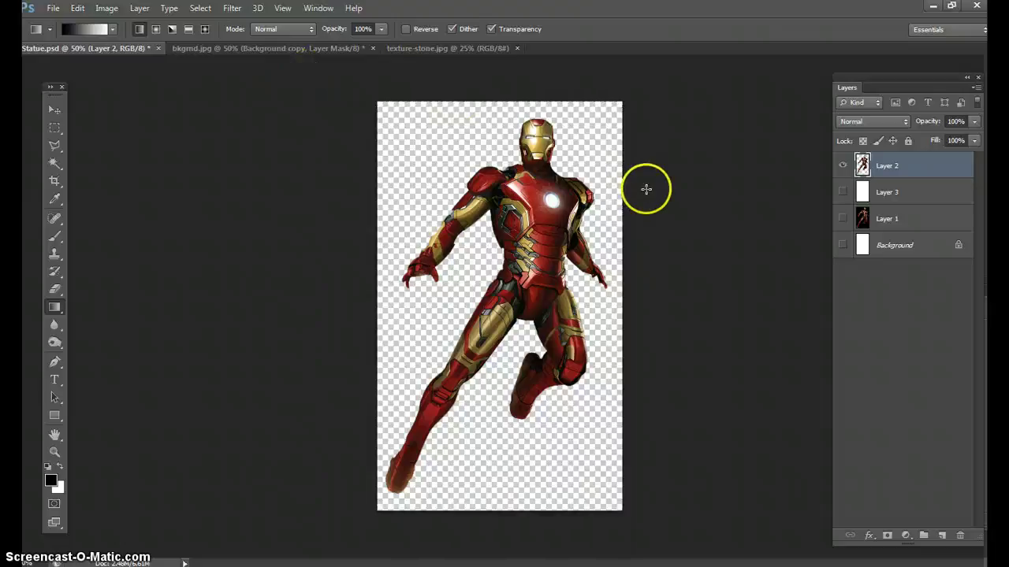
left_click(229, 48)
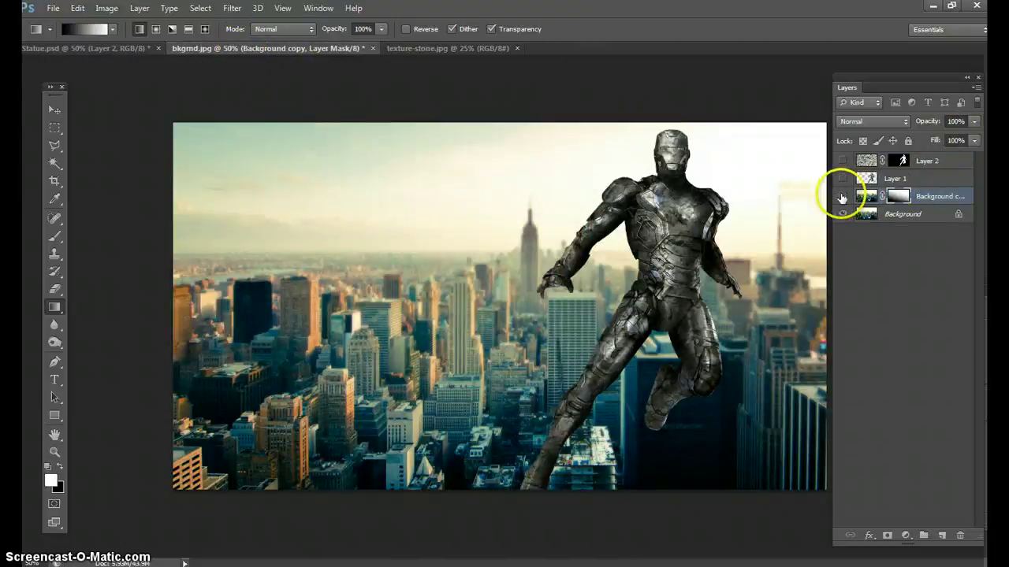
left_click(843, 160)
left_click(843, 196)
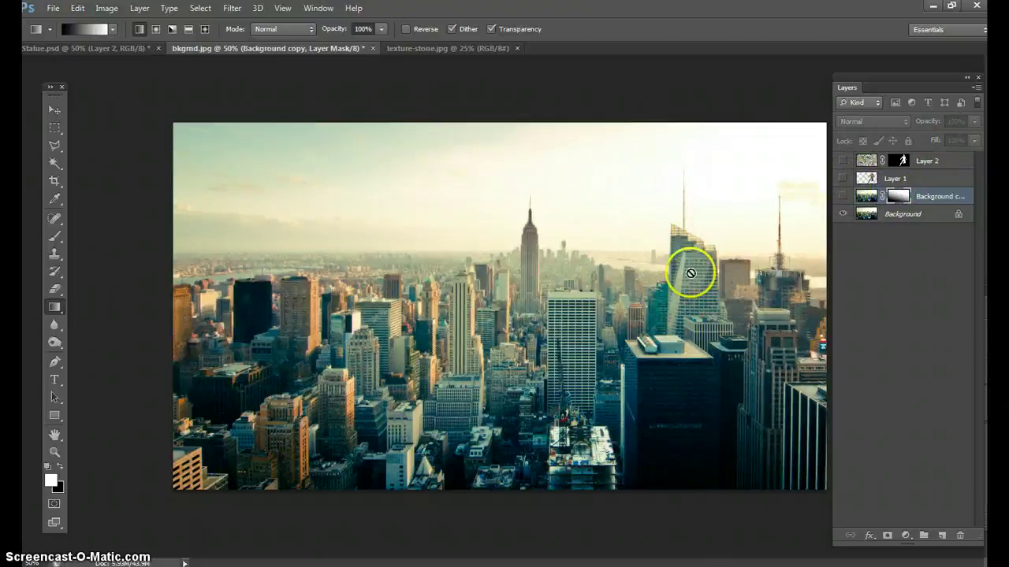
left_click(102, 49)
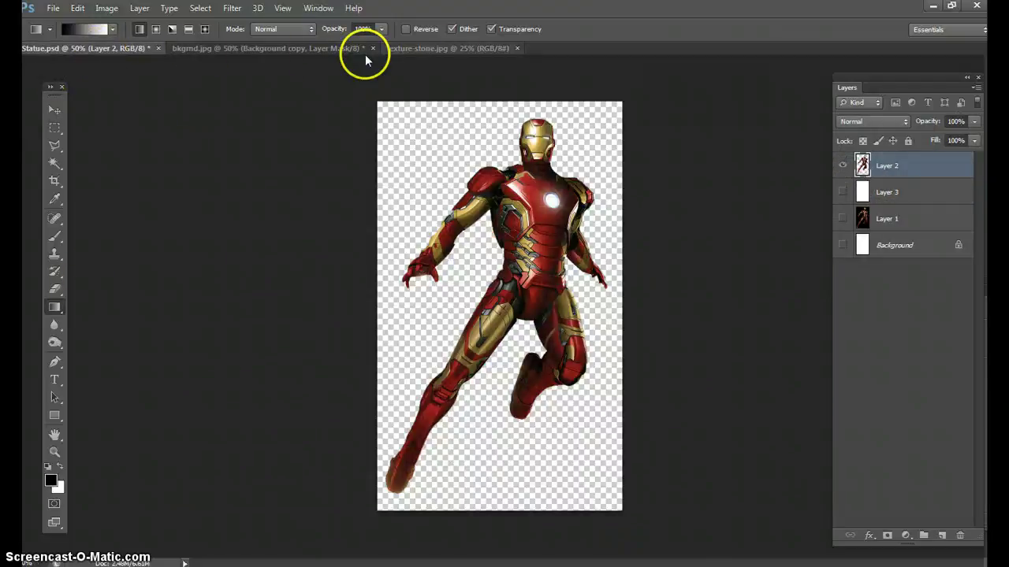
left_click(291, 48)
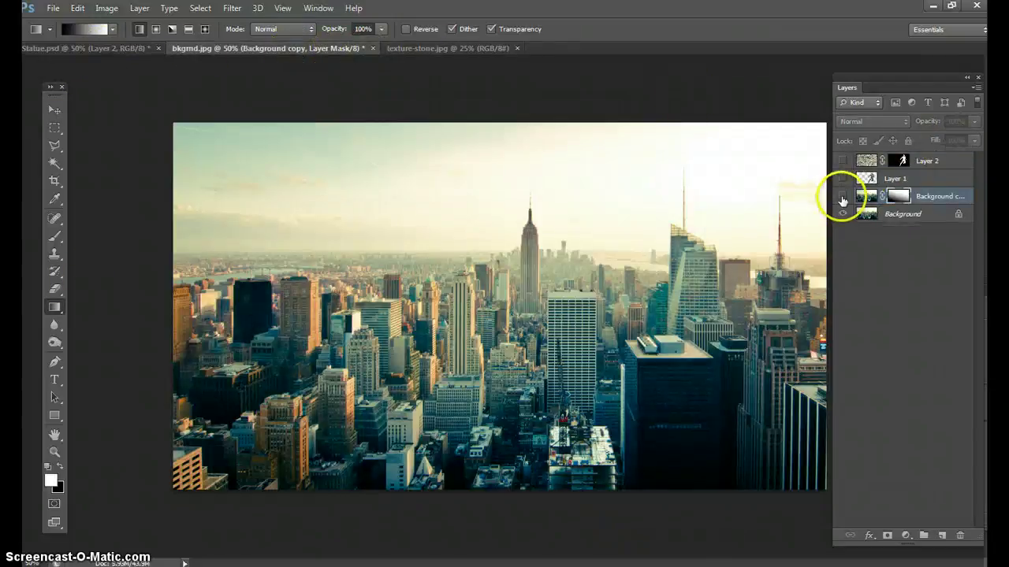
left_click(843, 196)
left_click(843, 161)
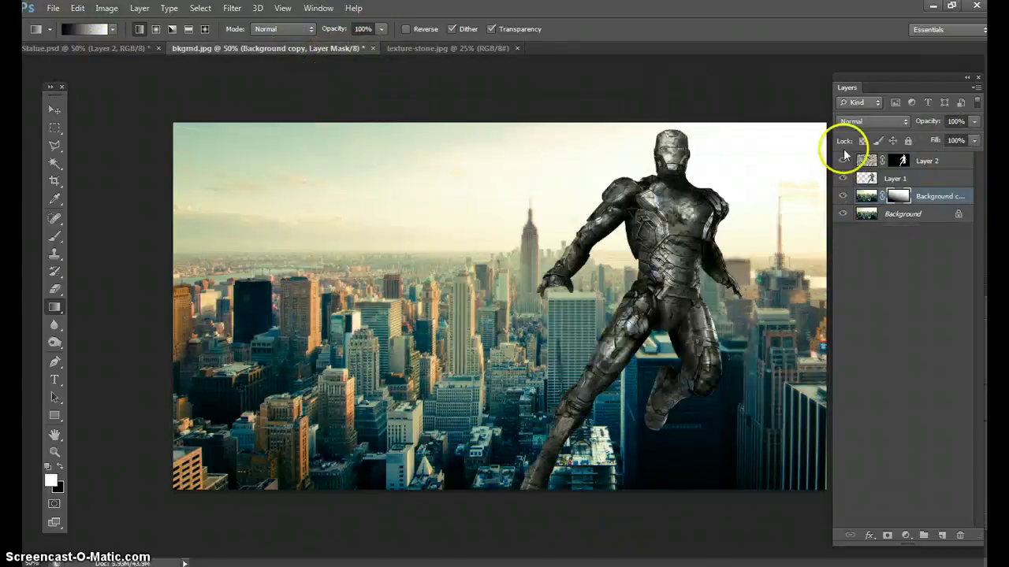
left_click(430, 49)
left_click(207, 47)
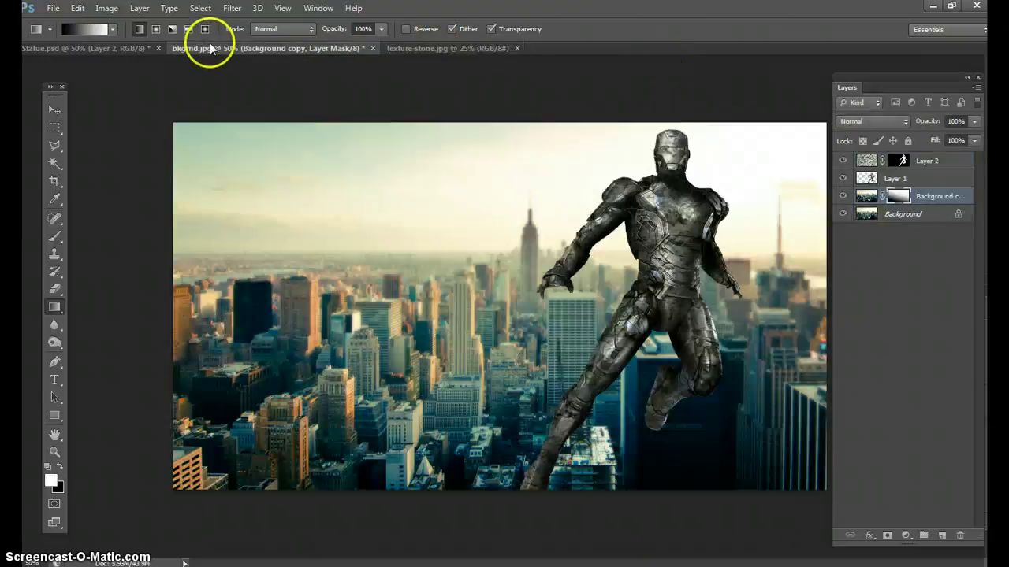